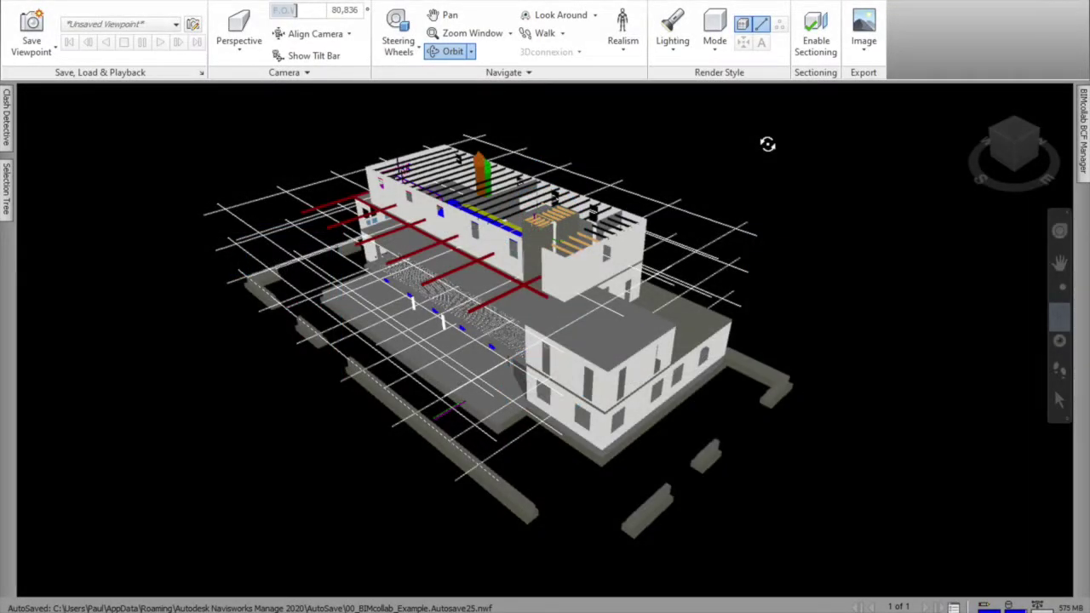
# Step: Open the Clash Detective panel listing the STR vs STL and STR vs MEP tests
pyautogui.click(7, 138)
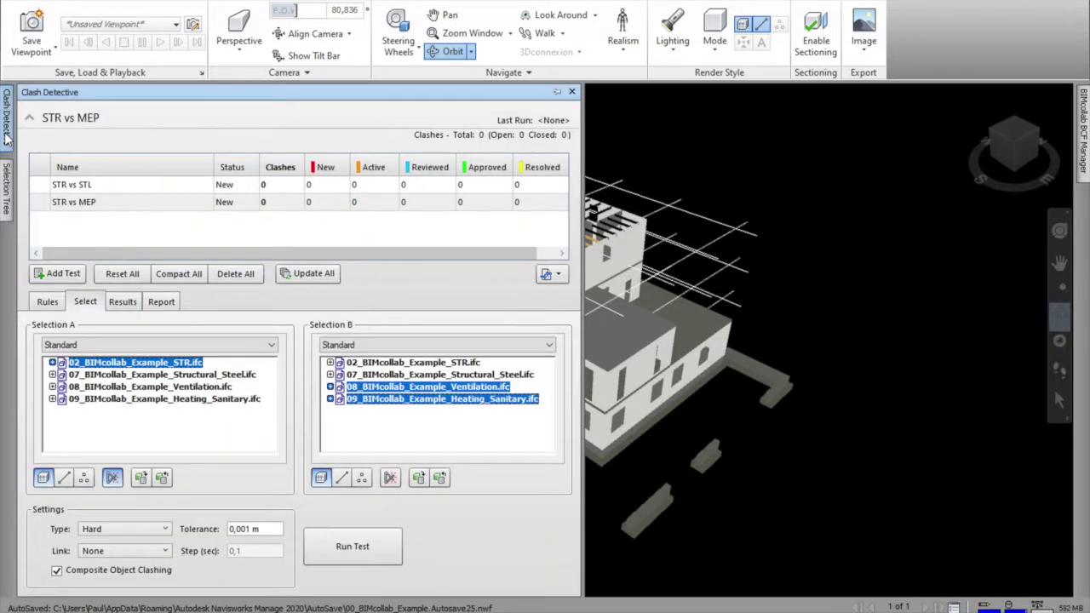
# Step: Run both tests with Update All: 198 STR vs STL clashes and 437 STR vs MEP clashes
pyautogui.click(136, 189)
pyautogui.click(132, 204)
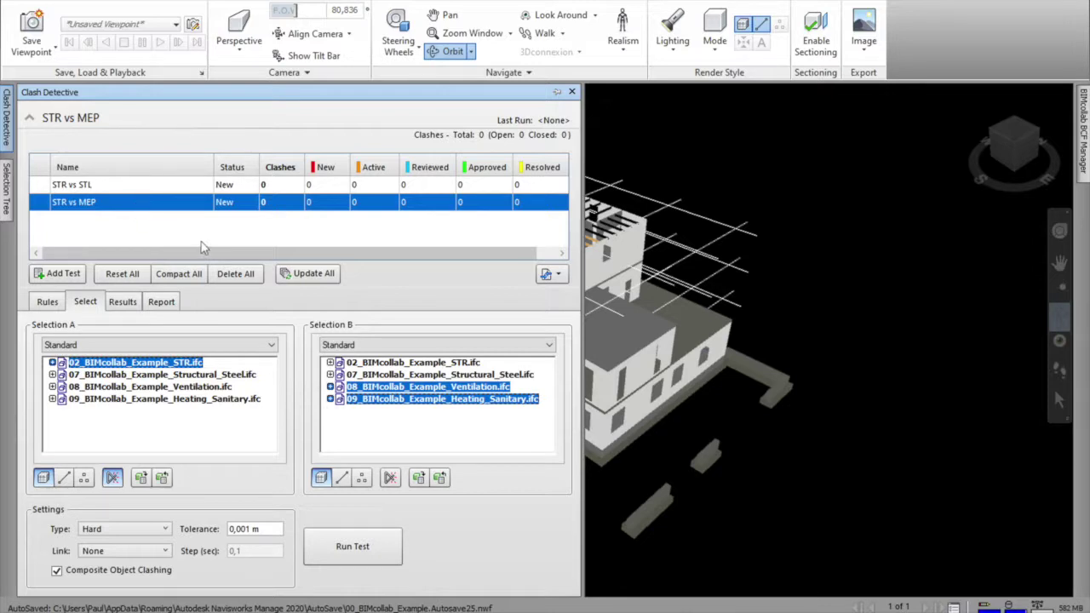
pyautogui.click(312, 276)
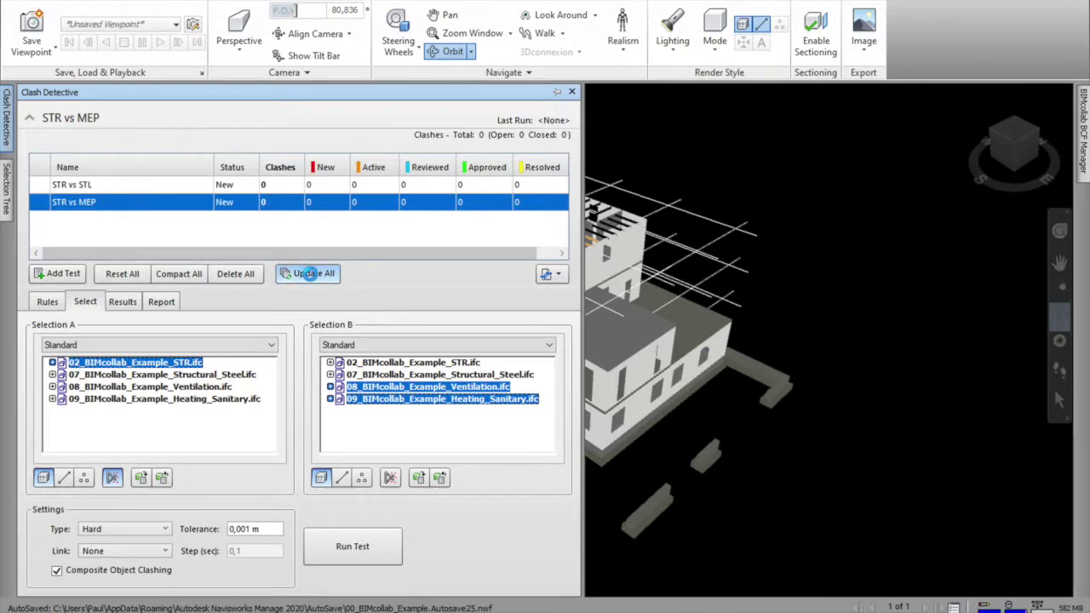
pyautogui.click(123, 303)
pyautogui.click(86, 303)
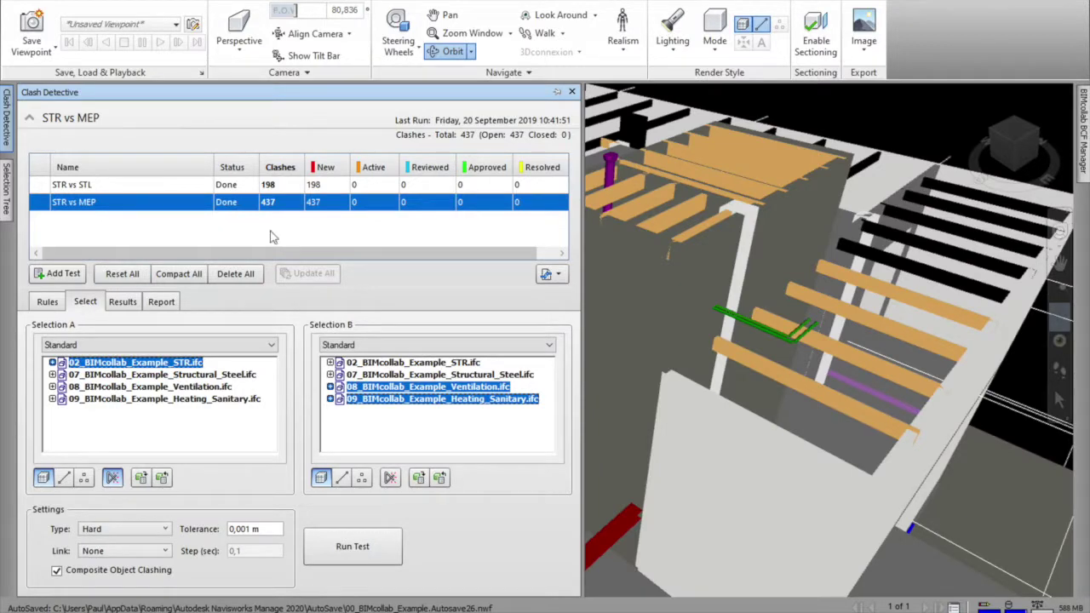
# Step: Connect the BCF Manager to the Better issue management project and start Import Issues
pyautogui.moveTo(1085, 115)
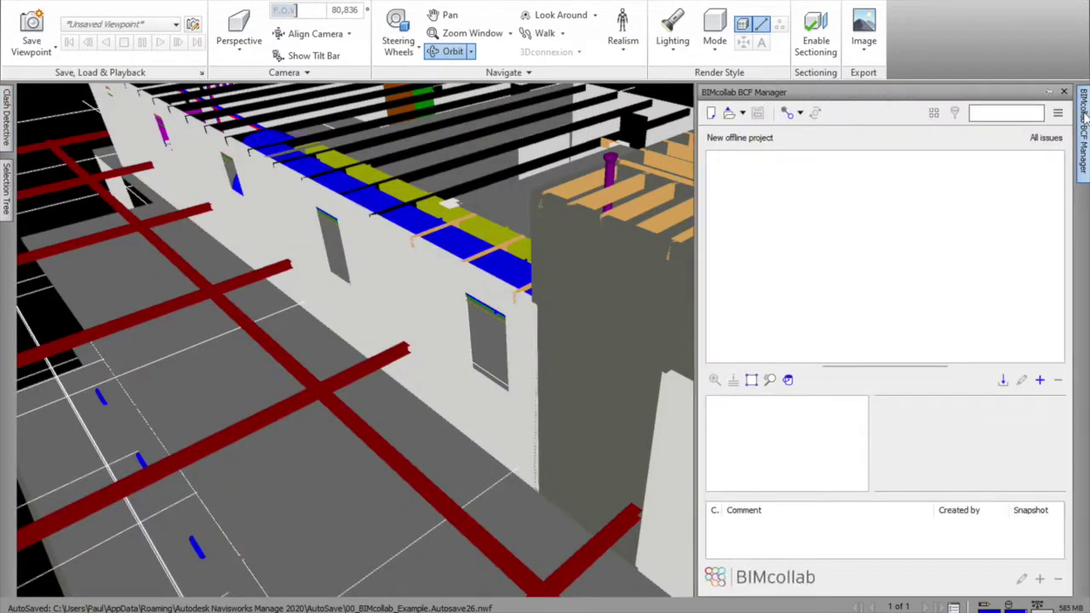
pyautogui.click(800, 113)
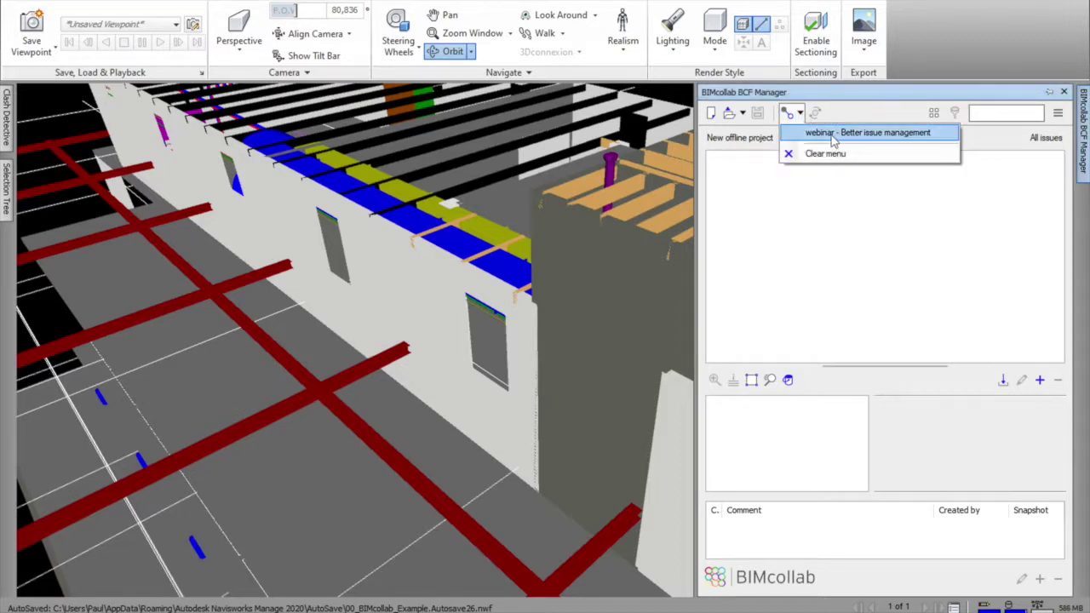
pyautogui.click(828, 133)
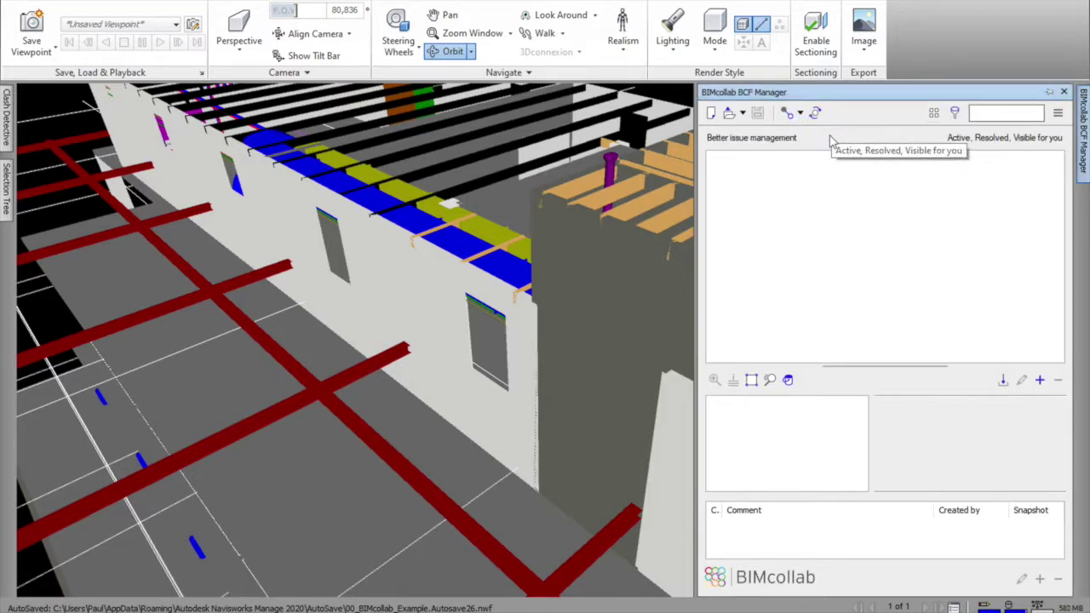
pyautogui.click(1002, 380)
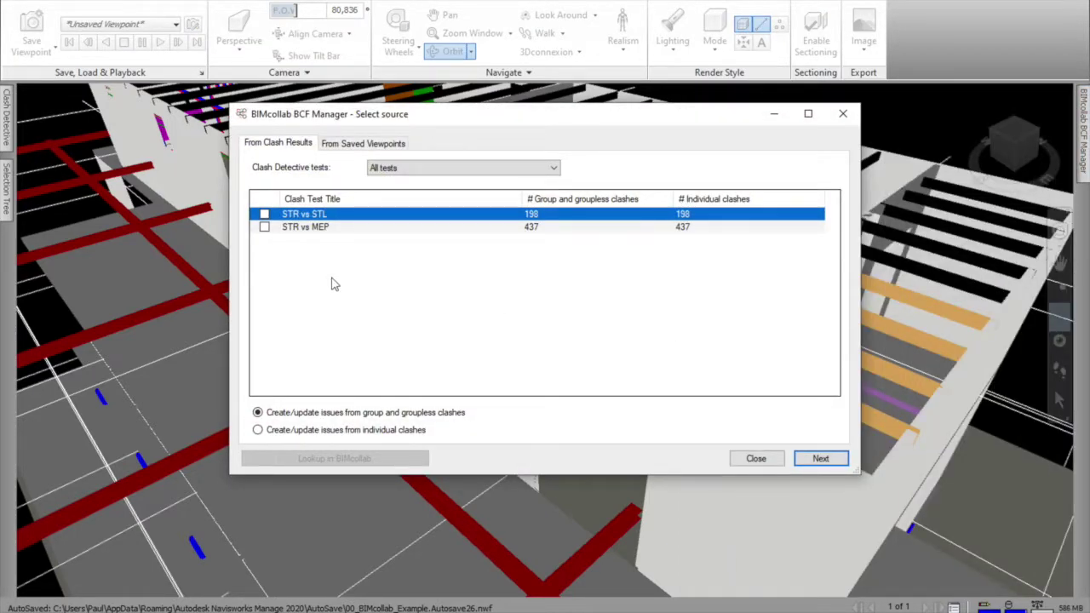
# Step: Pick Clash1 through Clash5 of the STR vs MEP test as the import source and continue
pyautogui.click(264, 227)
pyautogui.click(264, 214)
pyautogui.click(397, 169)
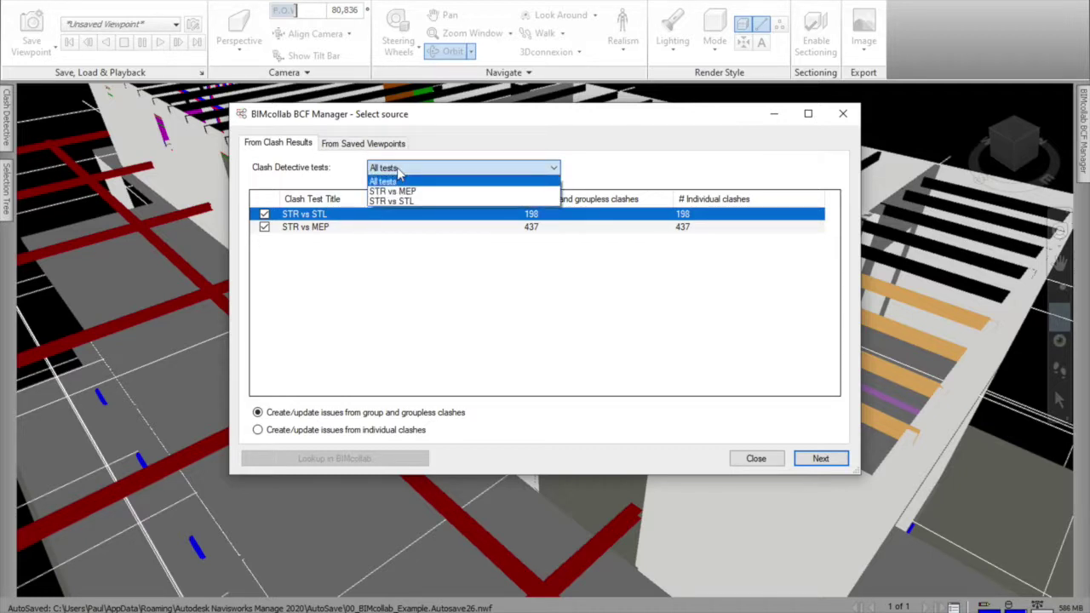
pyautogui.click(399, 192)
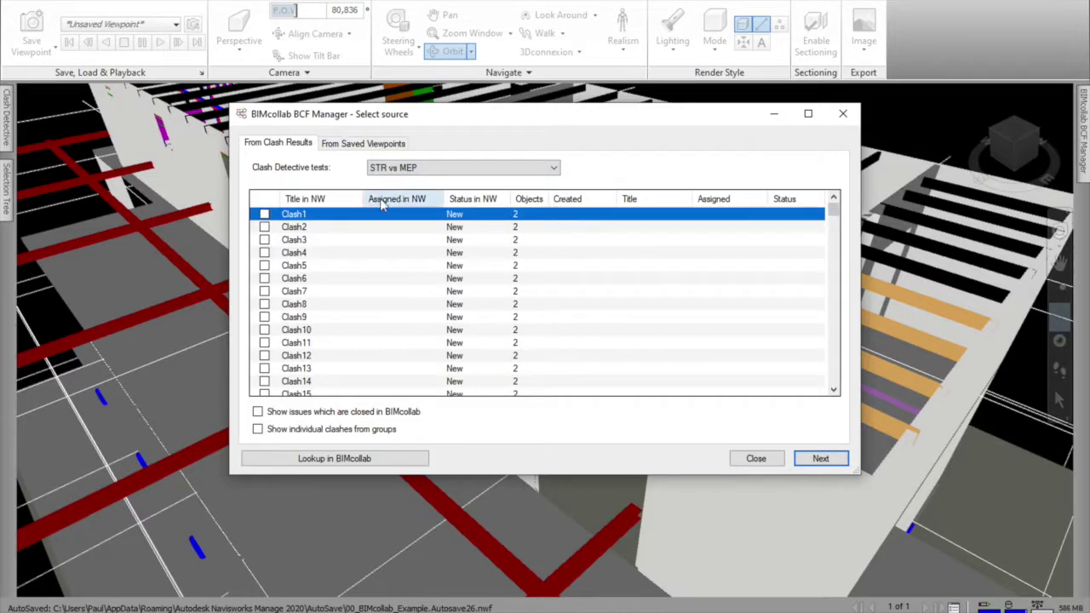
pyautogui.click(264, 214)
pyautogui.click(263, 226)
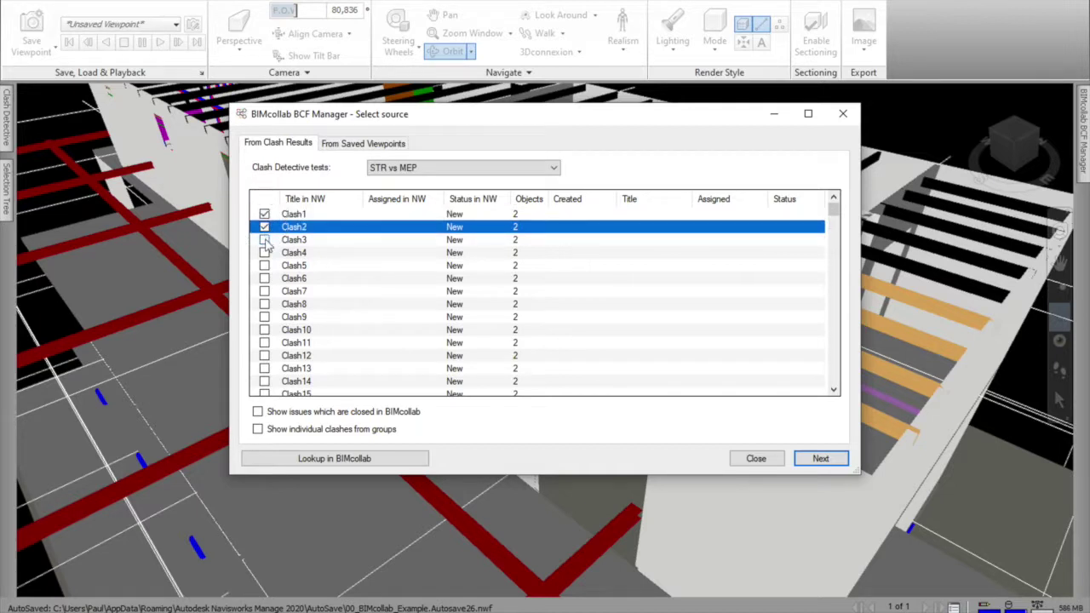
pyautogui.click(264, 240)
pyautogui.click(264, 252)
pyautogui.click(264, 265)
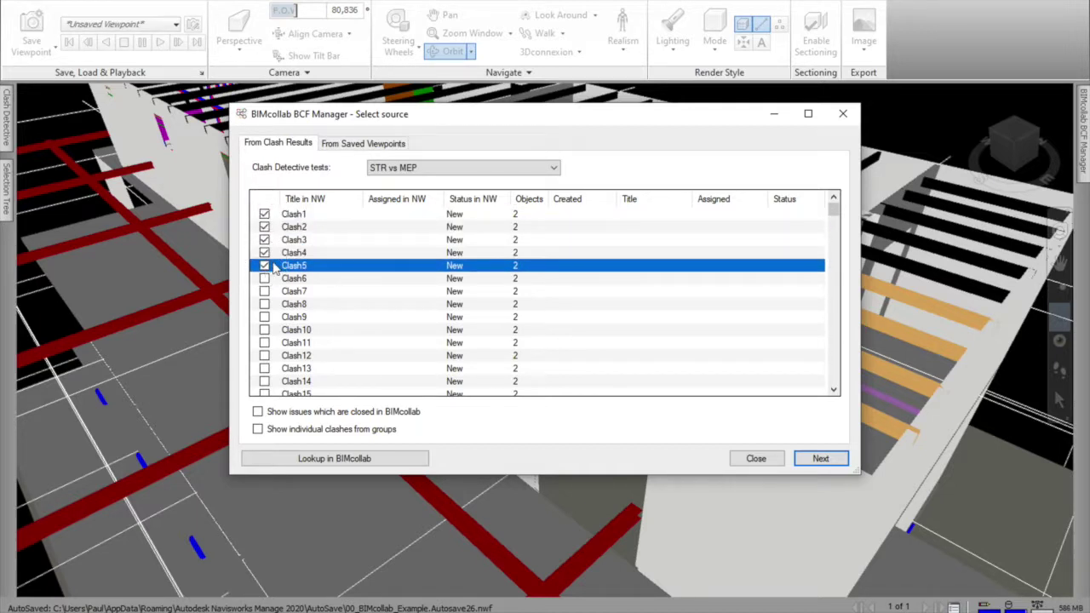
pyautogui.click(820, 459)
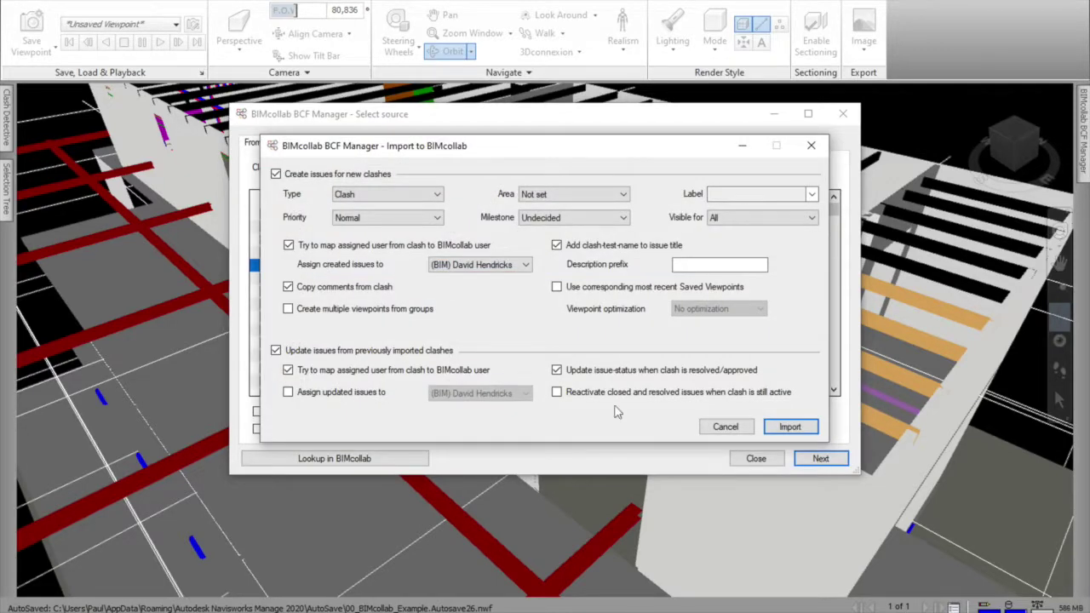
# Step: Set the issue Area to Model and add the labels Structure and Mechanical
pyautogui.click(544, 198)
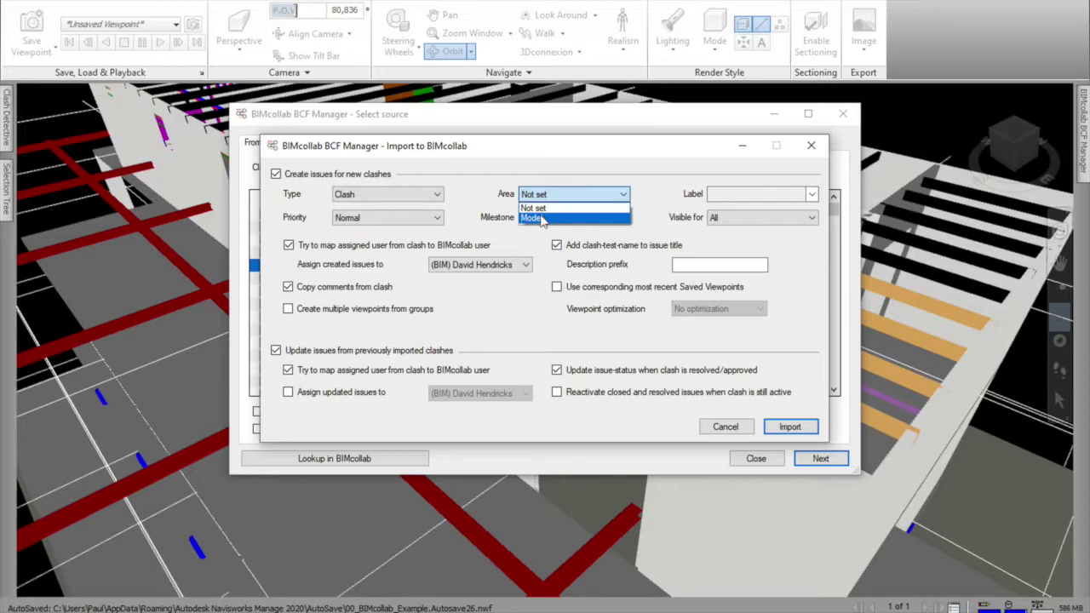
pyautogui.click(541, 220)
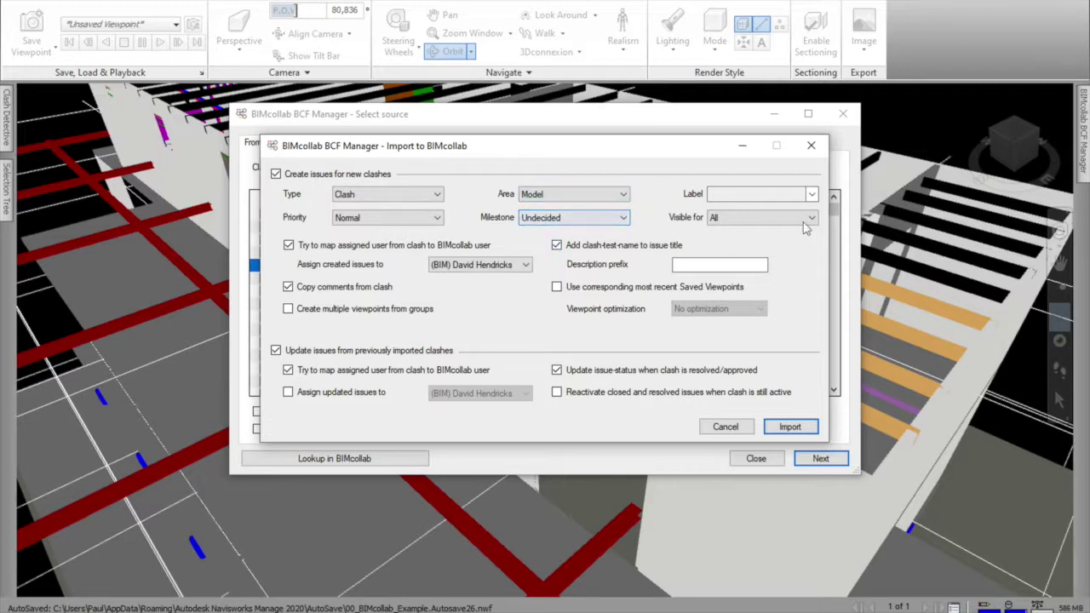
pyautogui.click(812, 194)
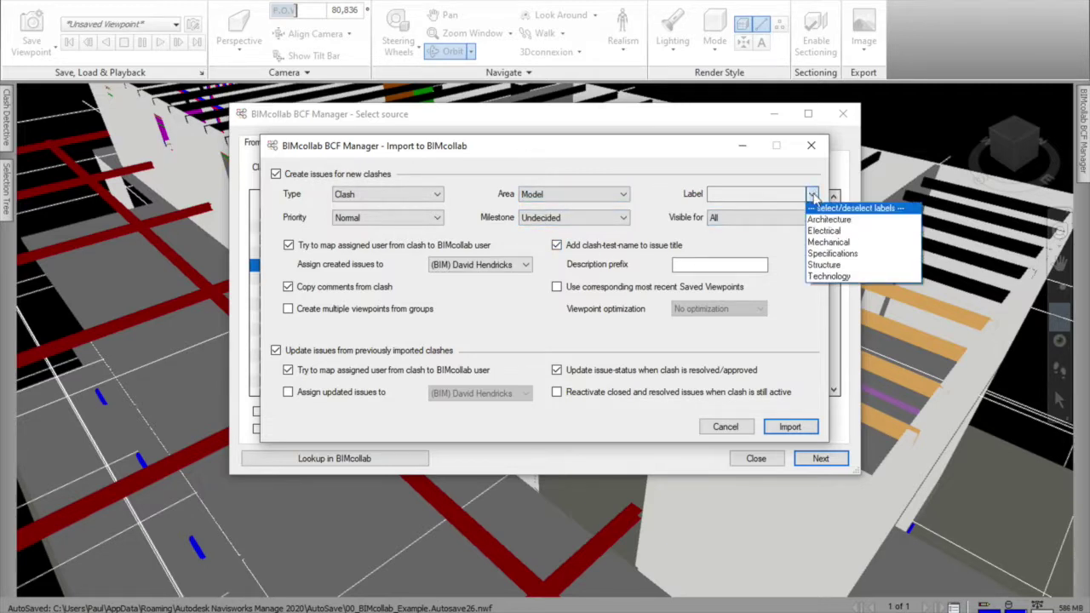
pyautogui.click(823, 265)
pyautogui.click(813, 194)
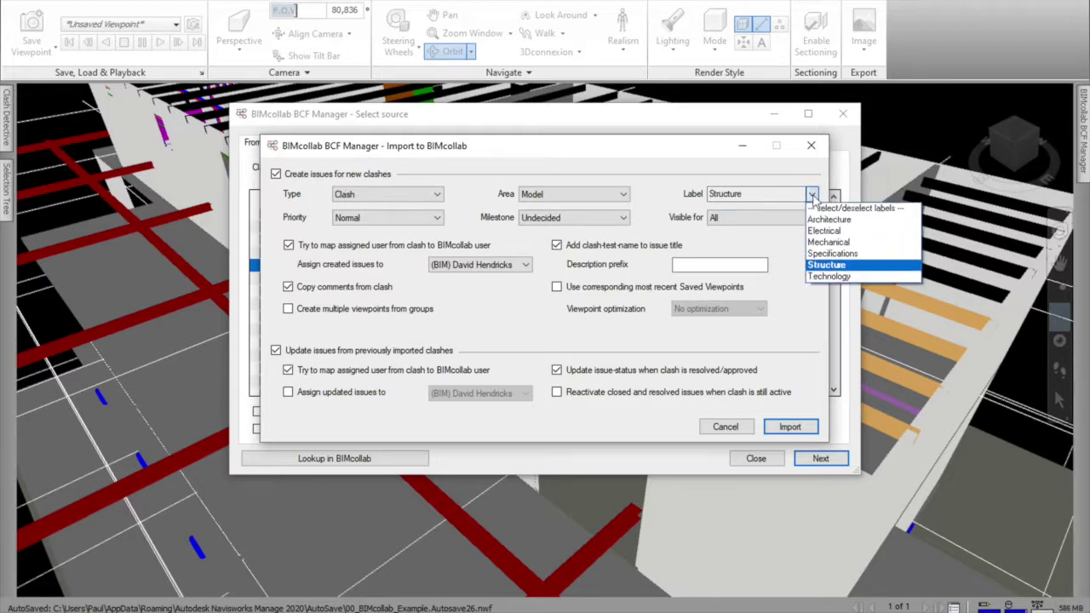
pyautogui.click(830, 243)
# Step: Import the five clashes as BIMcollab issues and show them in the BCF Manager list
pyautogui.click(789, 427)
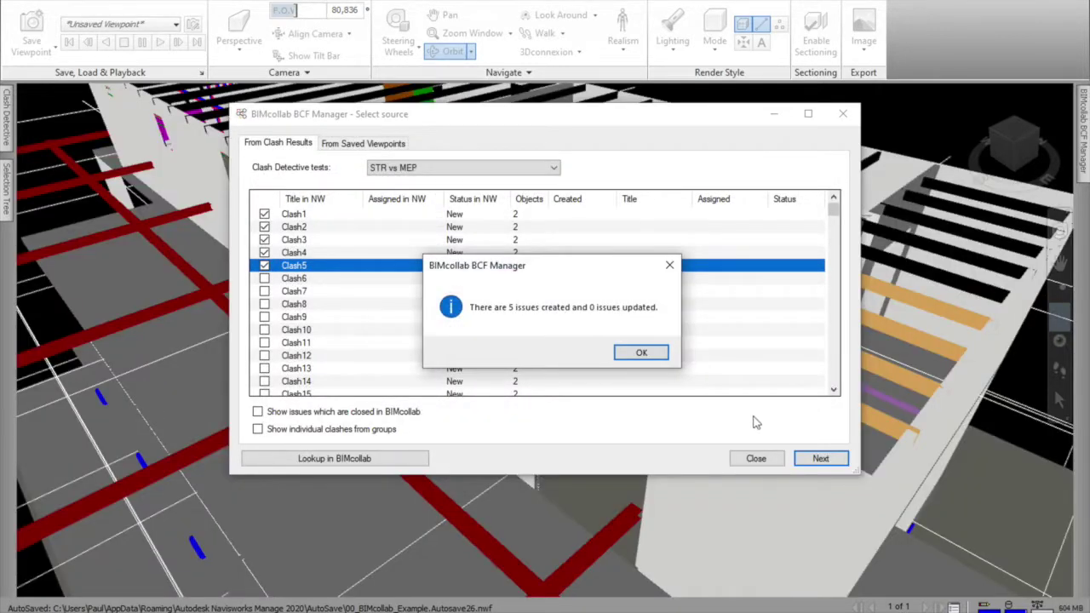
pyautogui.click(645, 354)
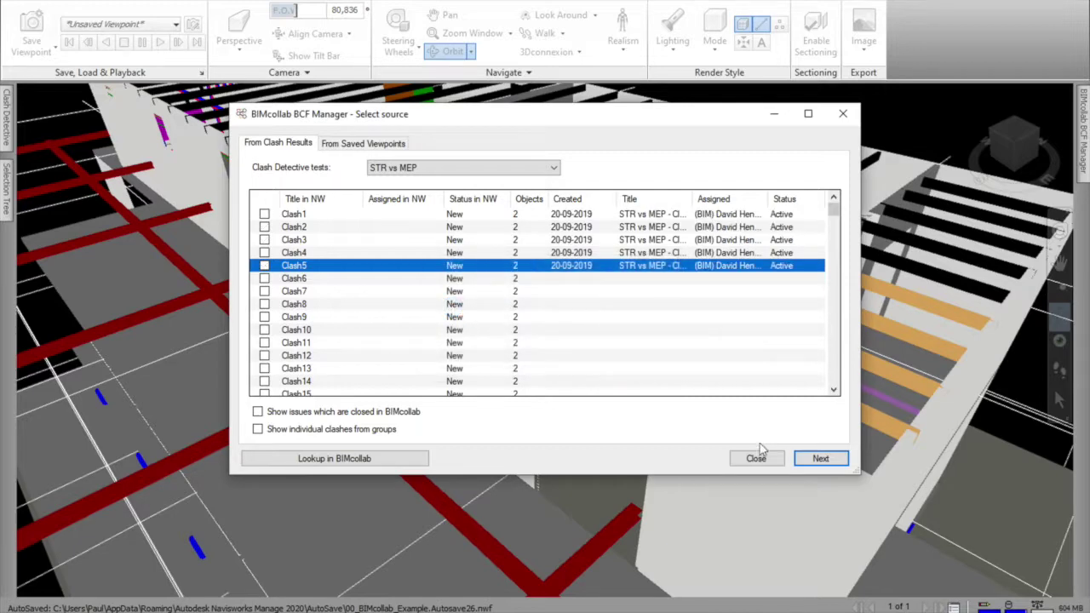
pyautogui.click(757, 457)
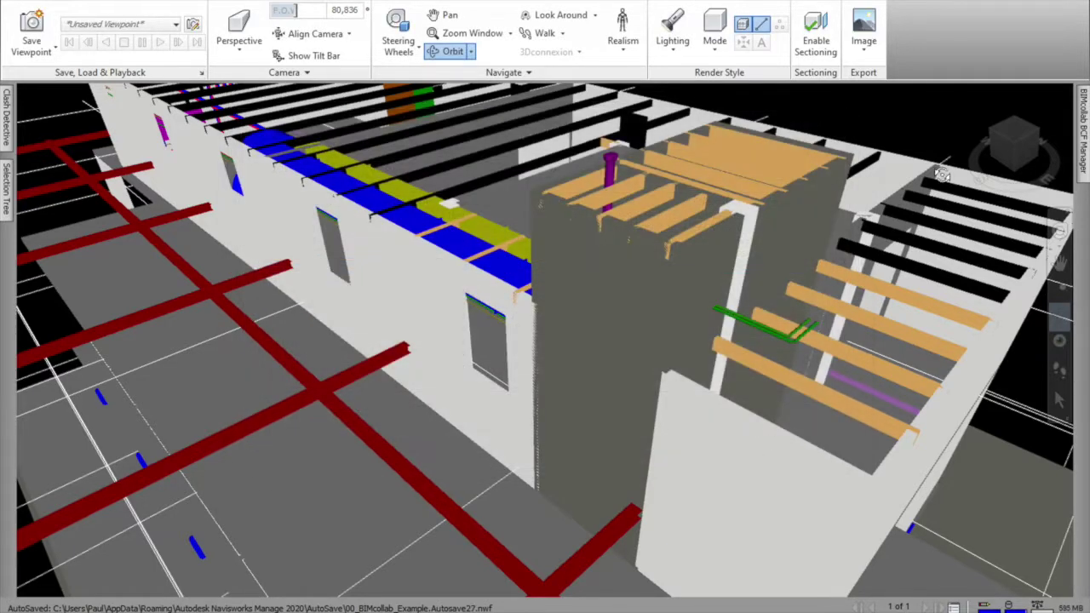
pyautogui.click(1084, 155)
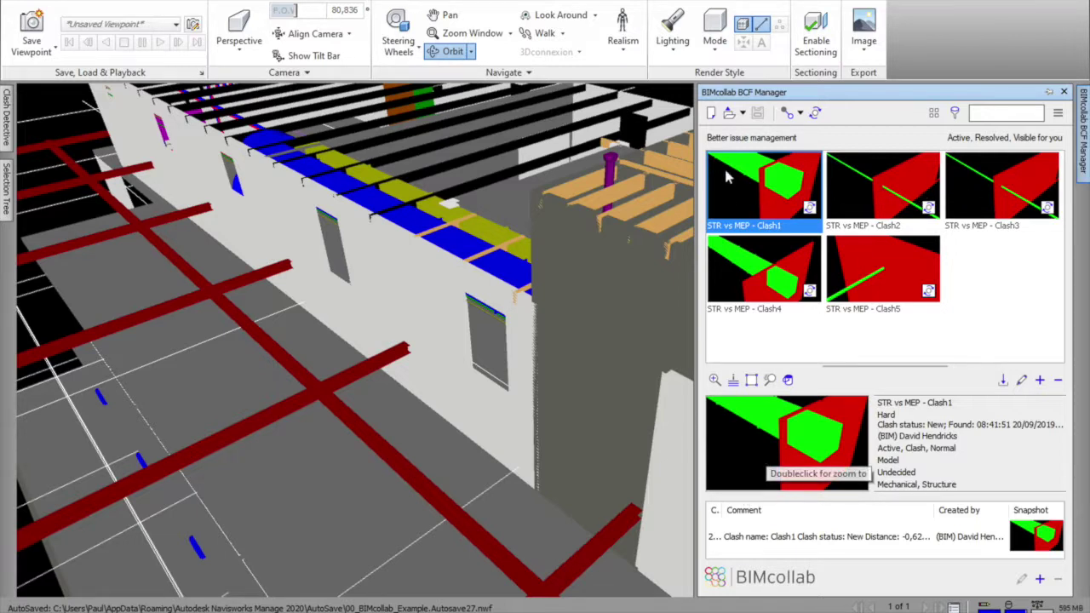
# Step: Jump through the Clash1, Clash4, Clash5 and finally Clash2 issue viewpoints
pyautogui.doubleClick(760, 198)
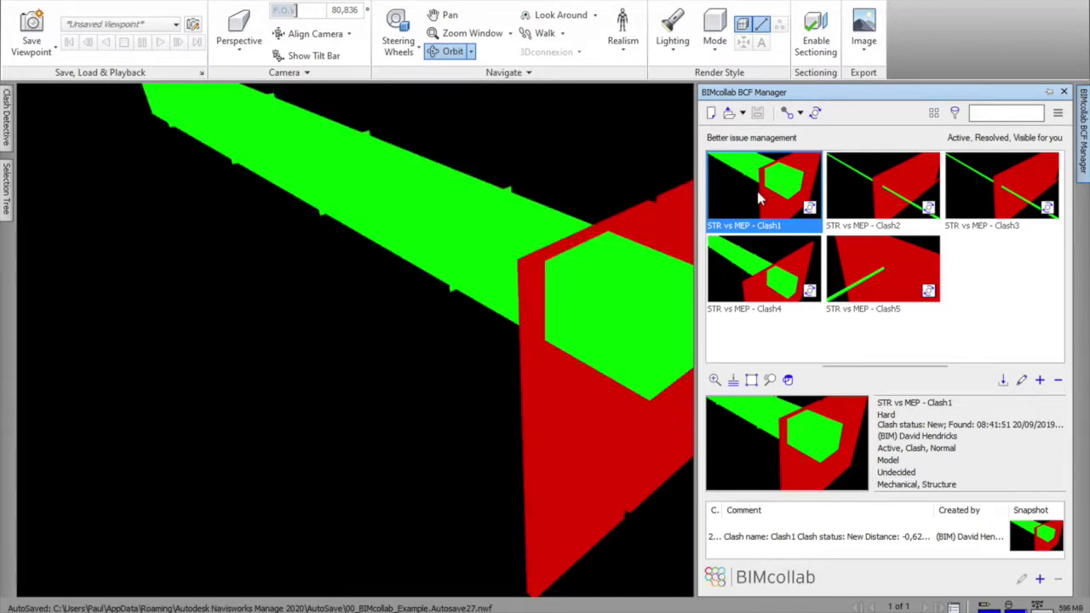
pyautogui.doubleClick(764, 269)
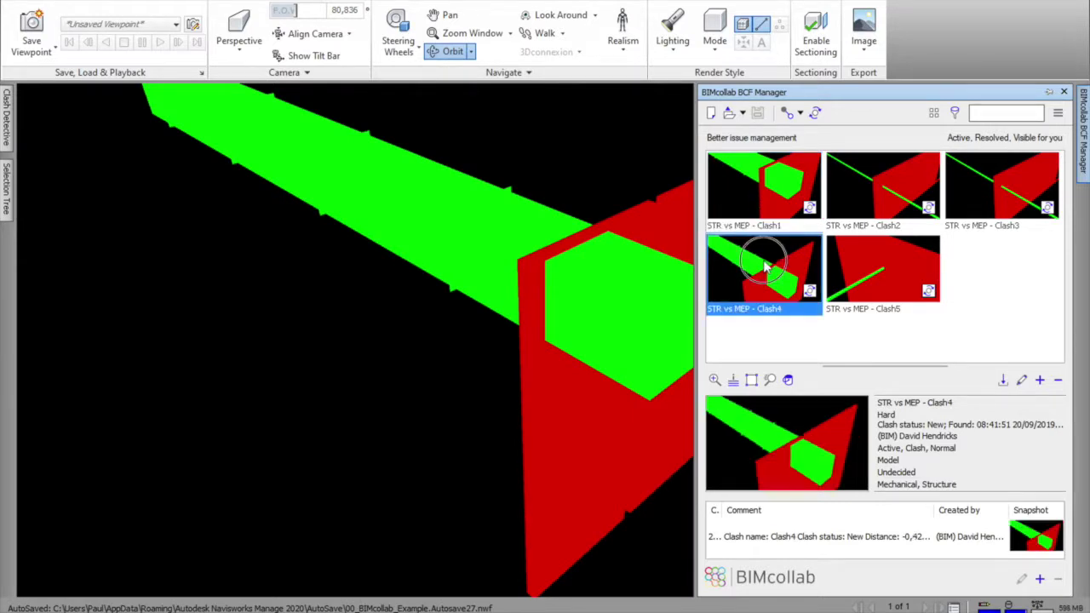
pyautogui.click(913, 270)
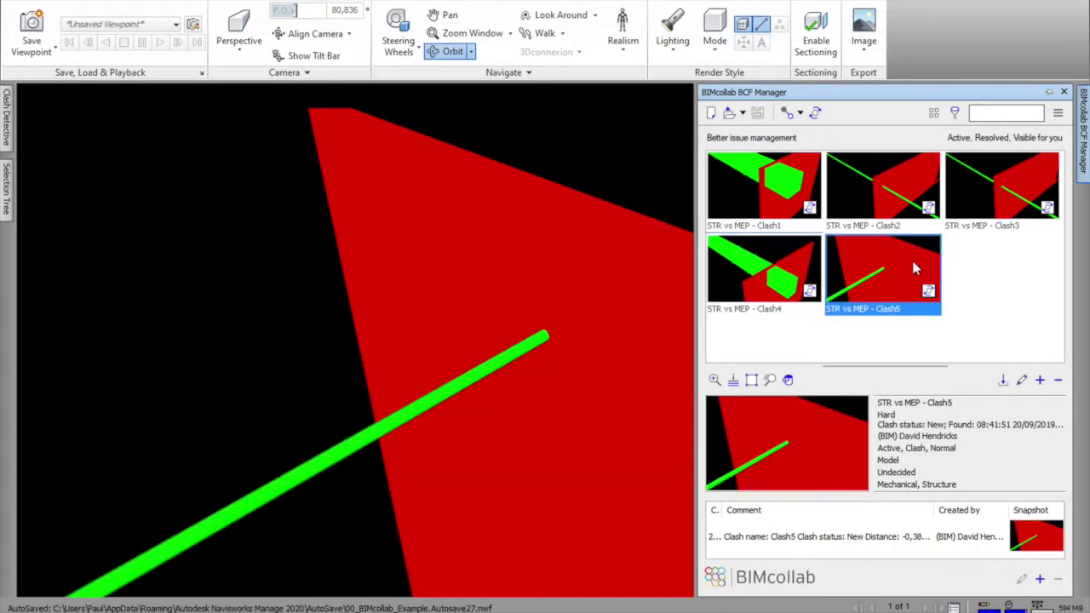
pyautogui.doubleClick(893, 201)
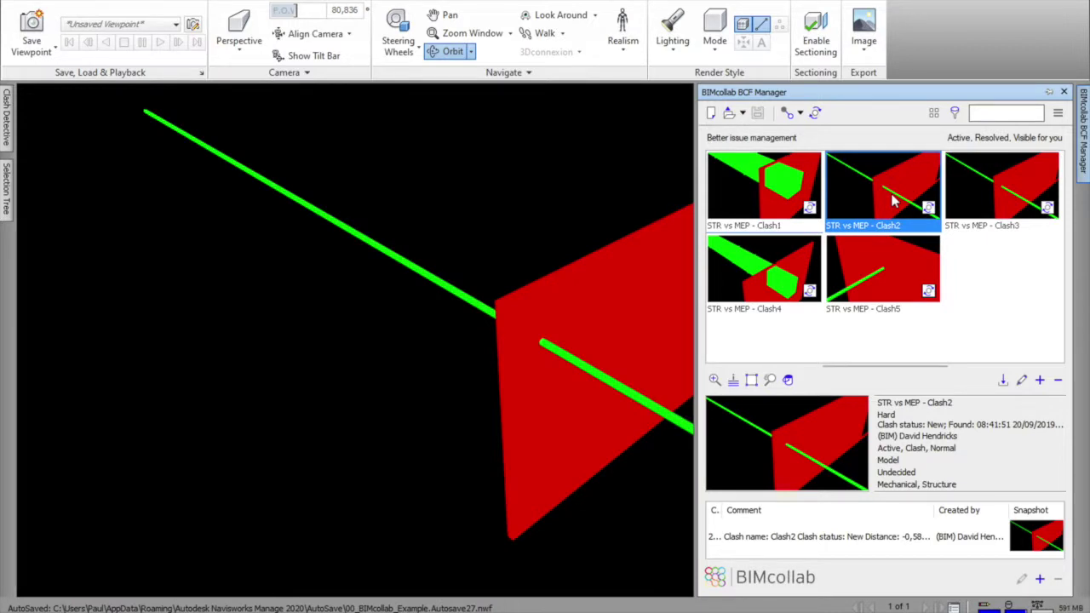
# Step: Close the Import Issues and Add issue dialogs unused, then synchronize the project with BIMcollab
pyautogui.click(1003, 382)
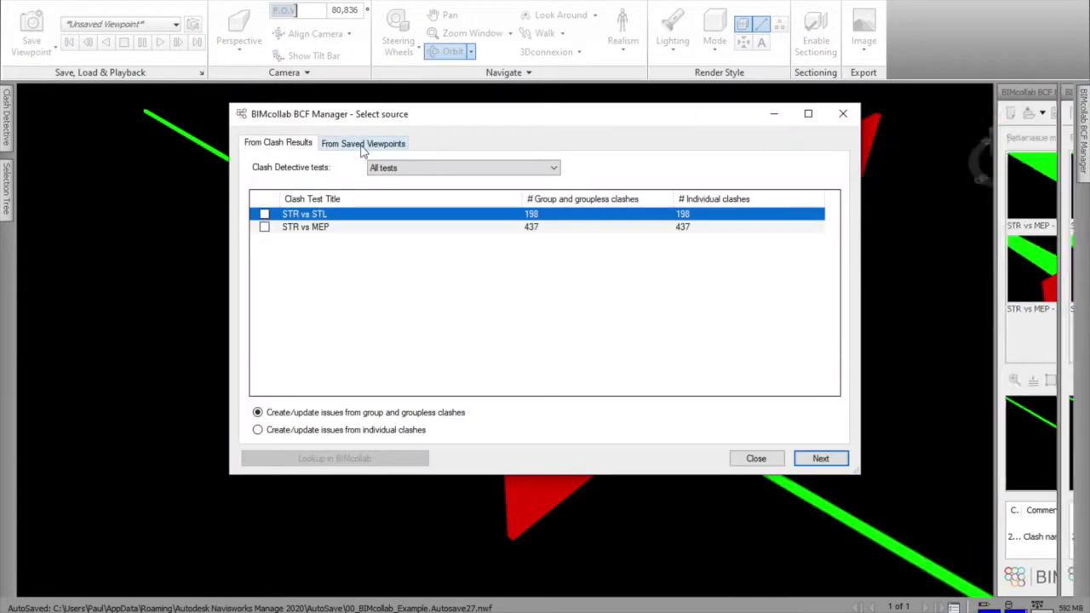
pyautogui.click(362, 145)
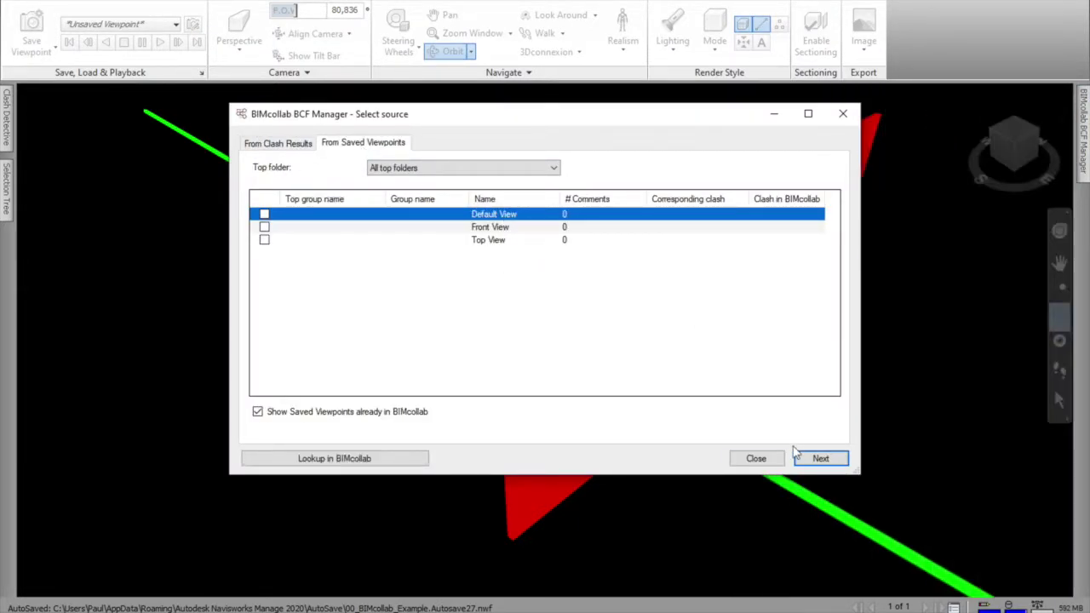
pyautogui.click(757, 458)
pyautogui.moveTo(1080, 156)
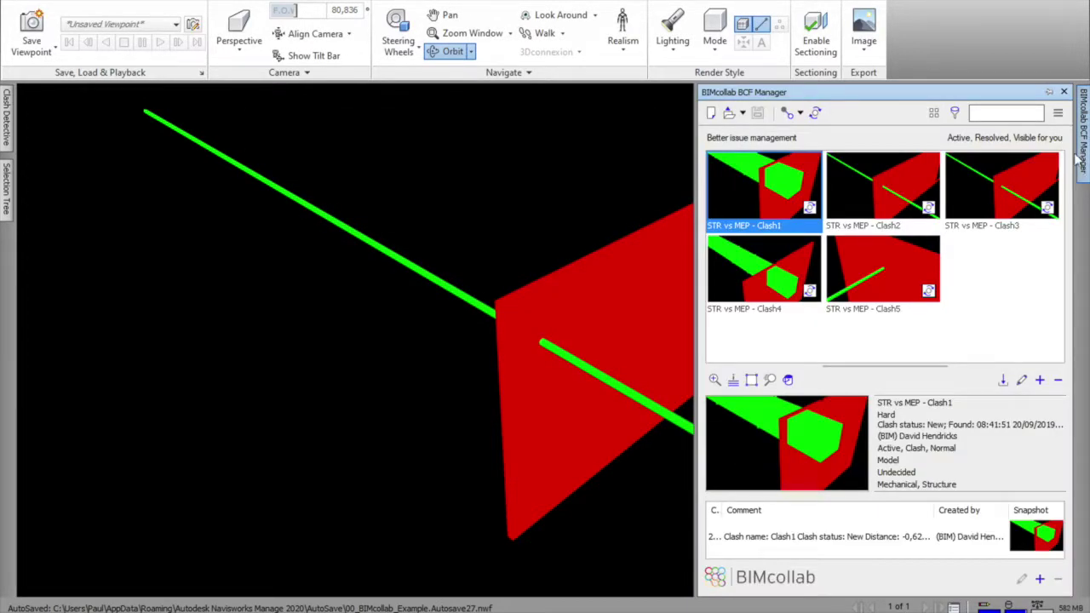
pyautogui.click(1040, 380)
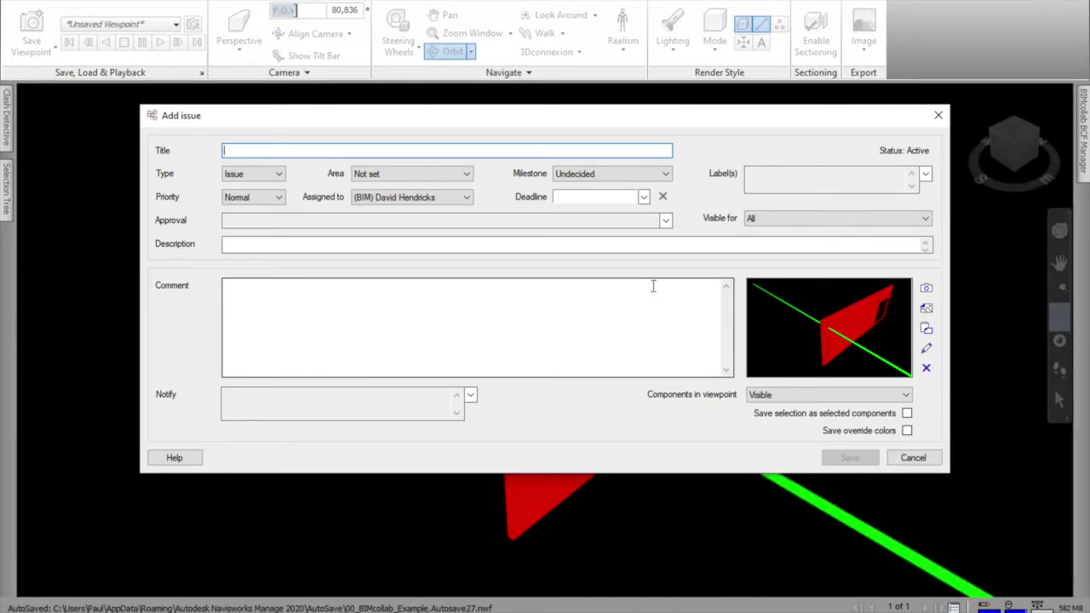
pyautogui.click(910, 457)
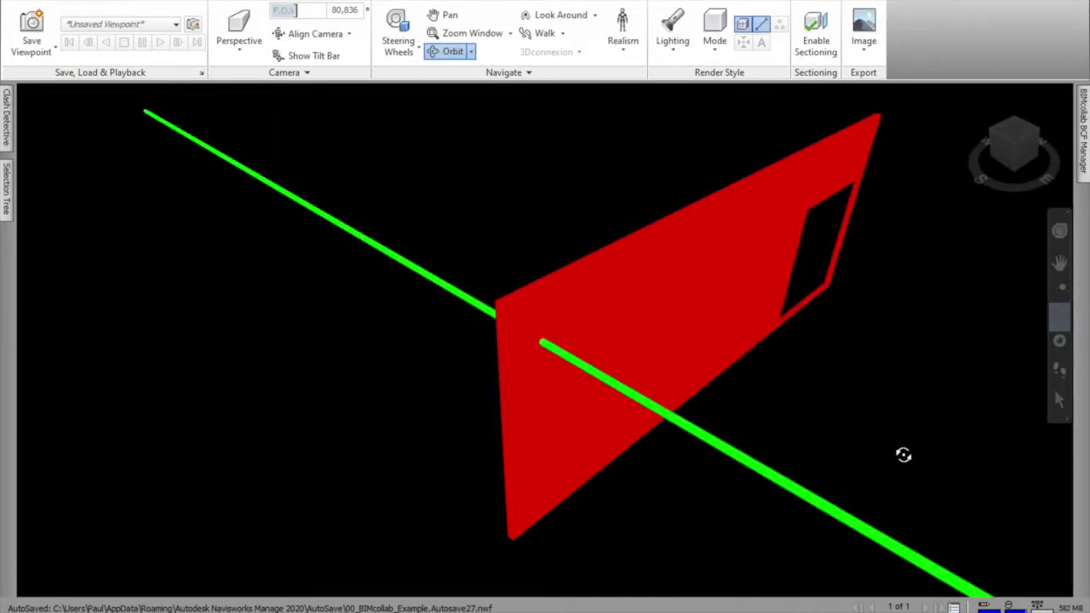
pyautogui.moveTo(1084, 124)
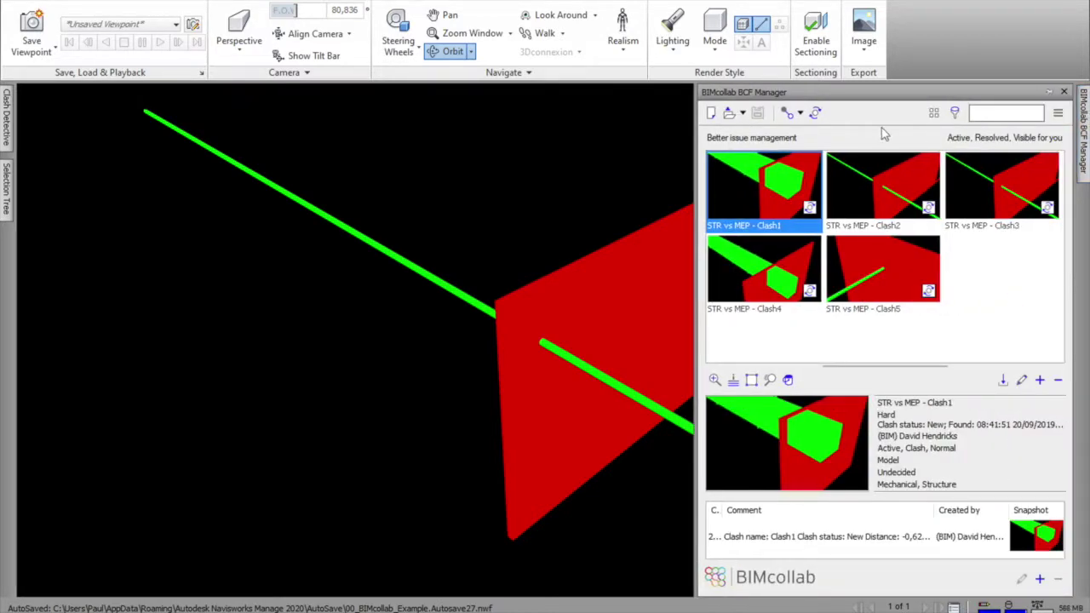
pyautogui.click(813, 114)
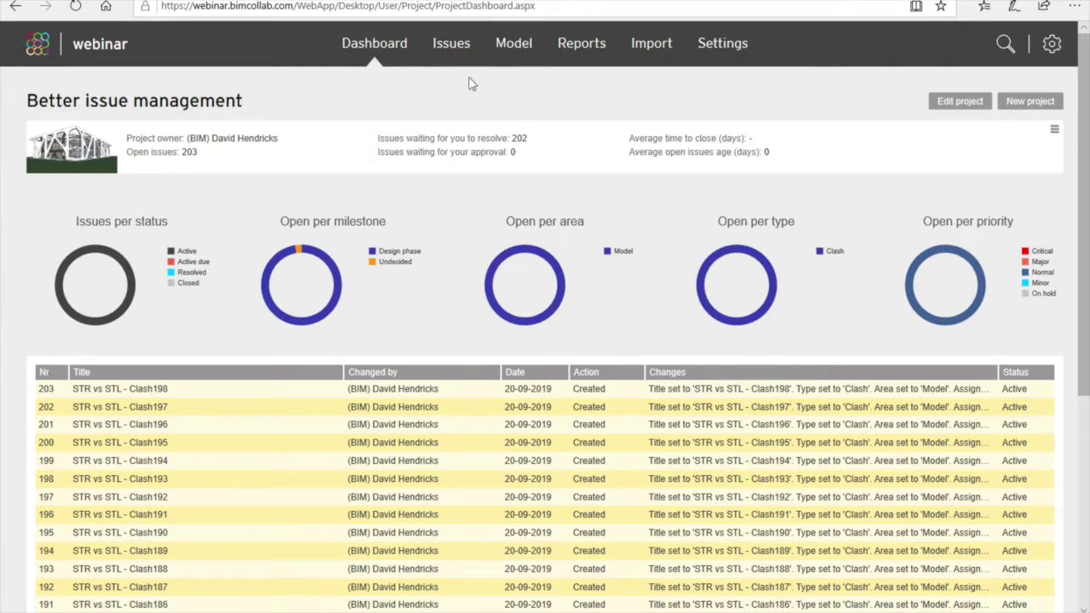
# Step: Go to the Issues list and open the details of STR vs MEP - Clash1
pyautogui.click(458, 49)
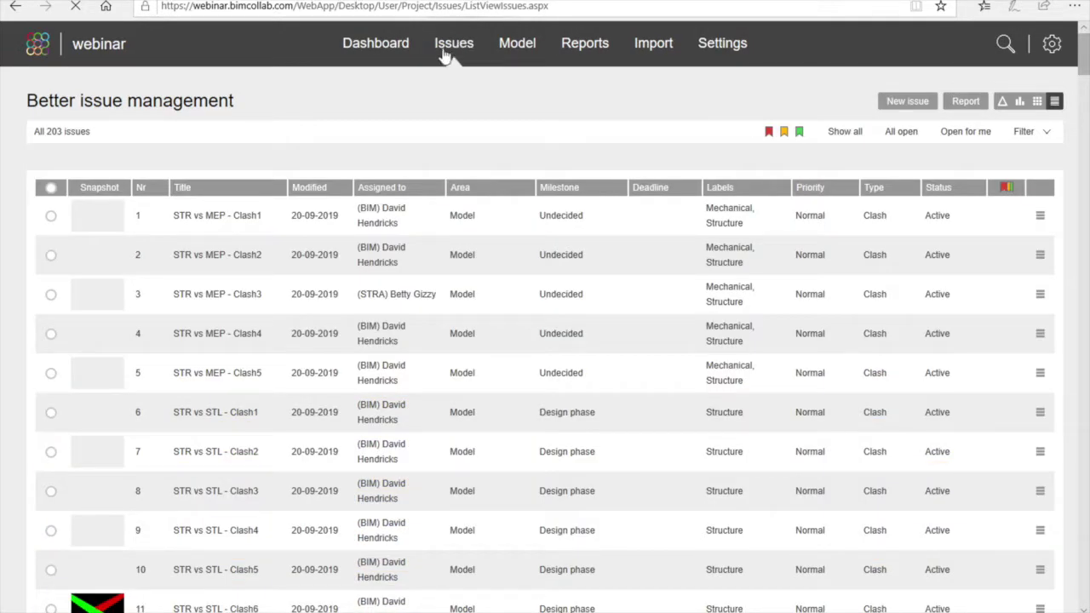
pyautogui.click(242, 218)
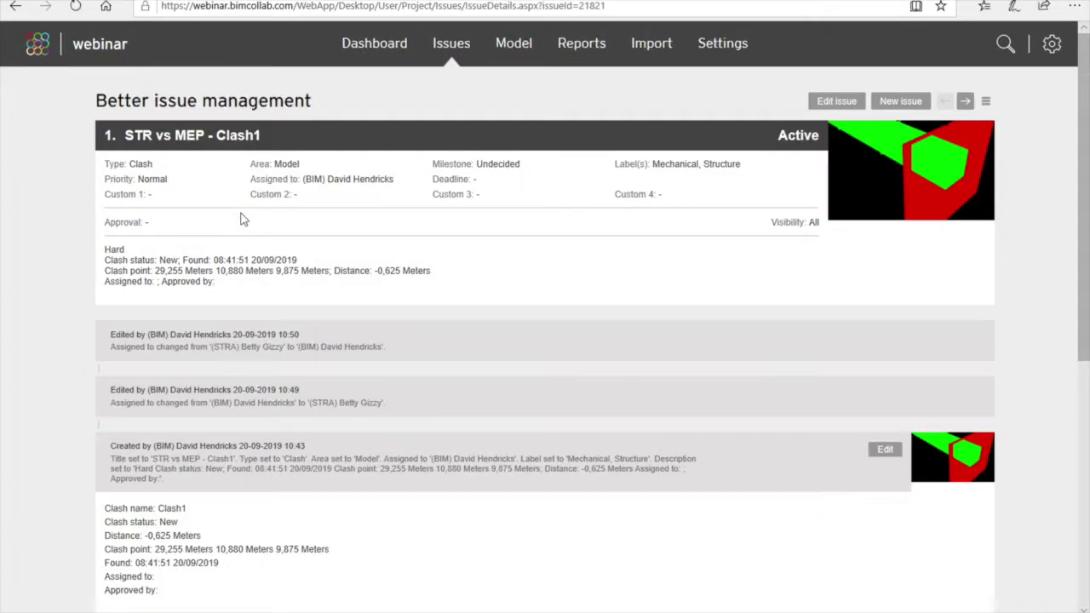
# Step: Advance to issue 3, STR vs MEP - Clash3, and save it assigned to another user
pyautogui.click(964, 101)
pyautogui.click(964, 101)
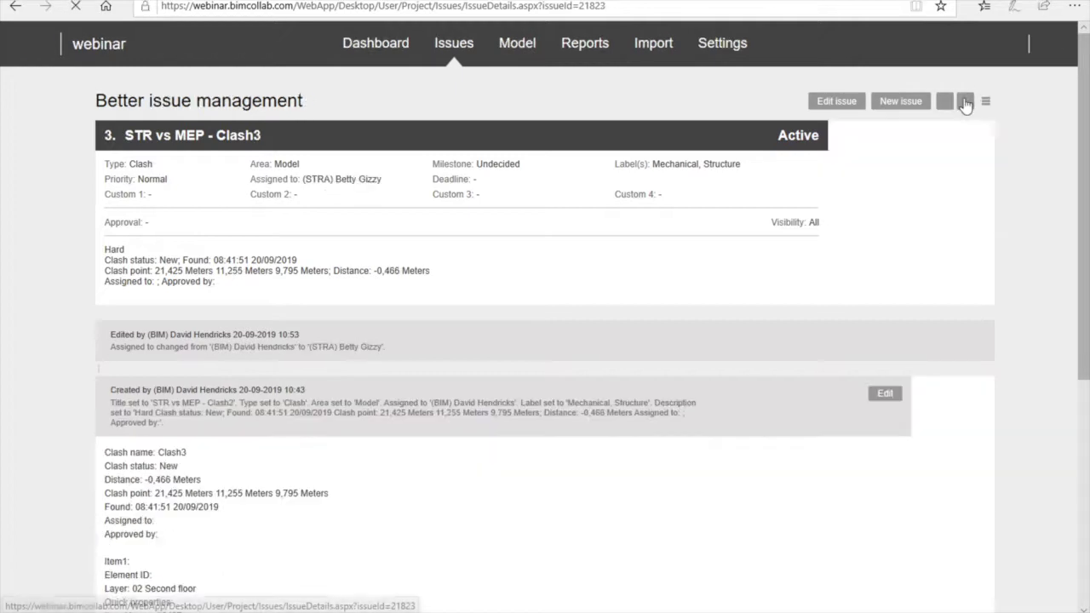
pyautogui.click(824, 103)
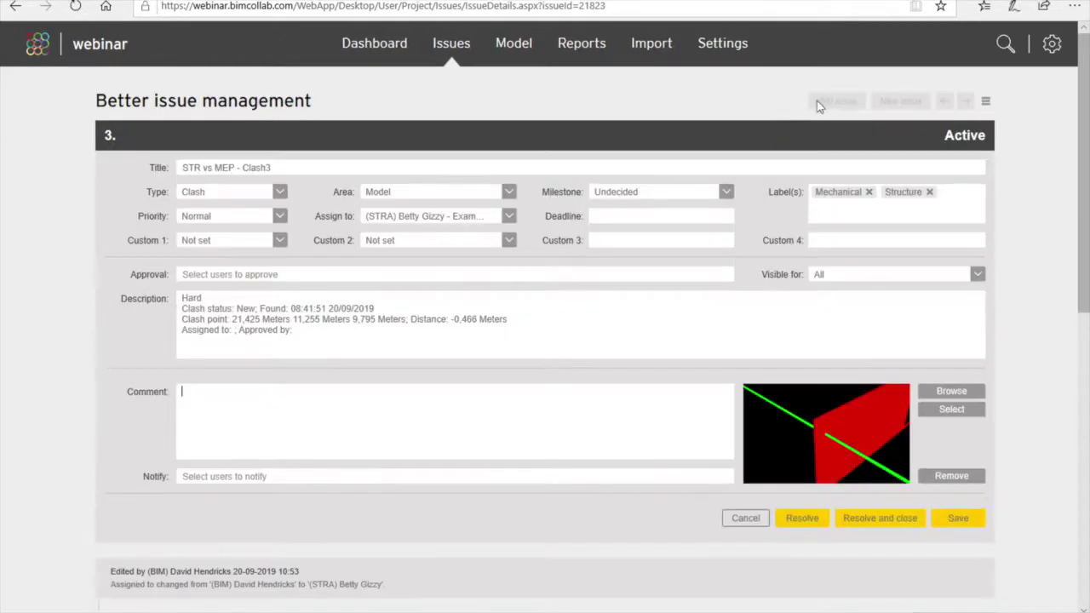
pyautogui.click(404, 219)
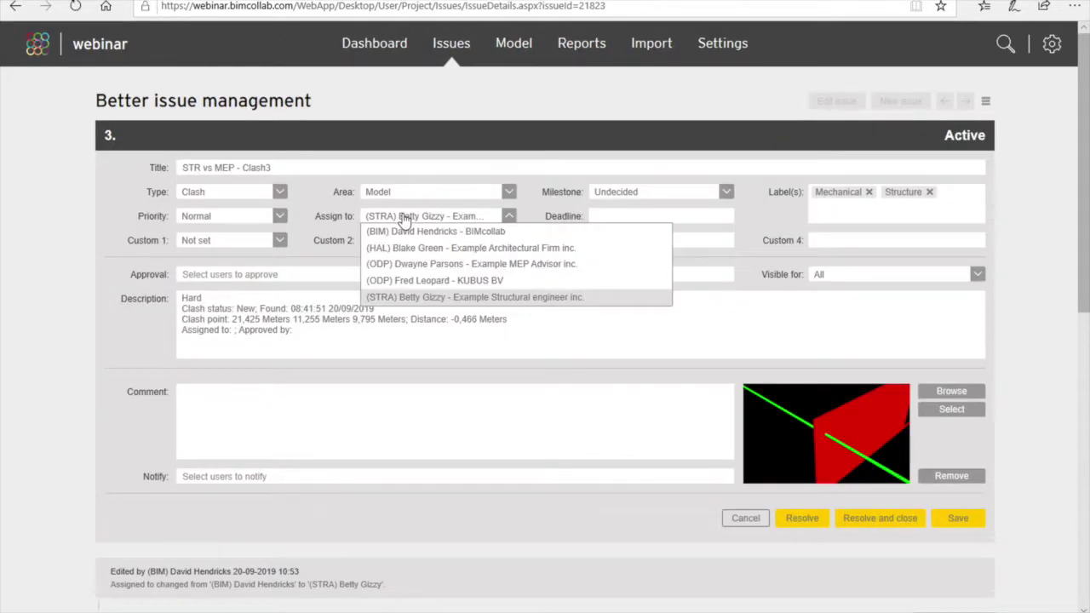
pyautogui.click(421, 287)
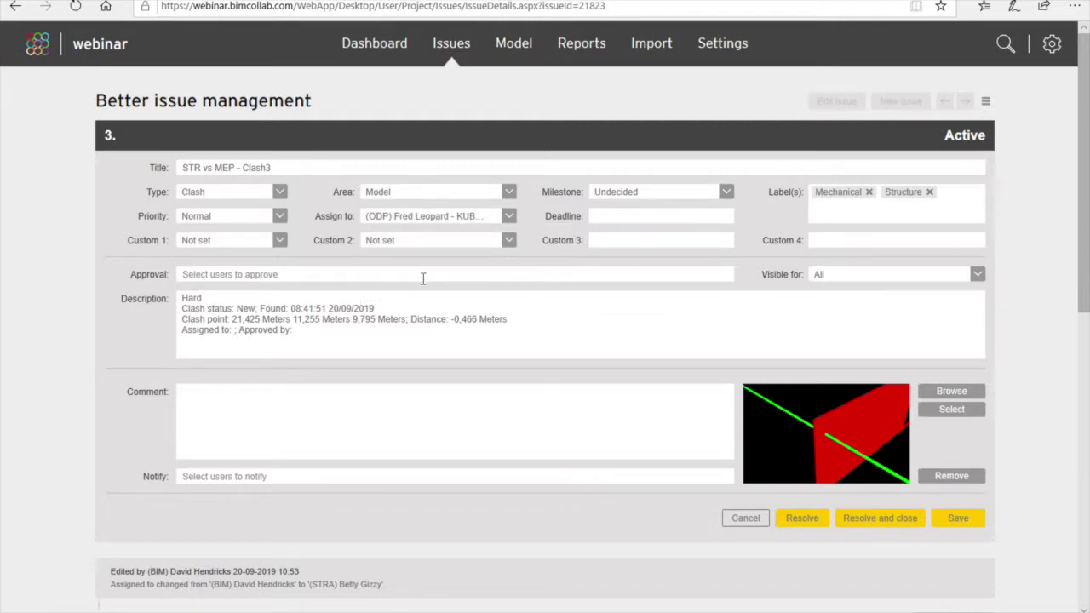
pyautogui.click(958, 517)
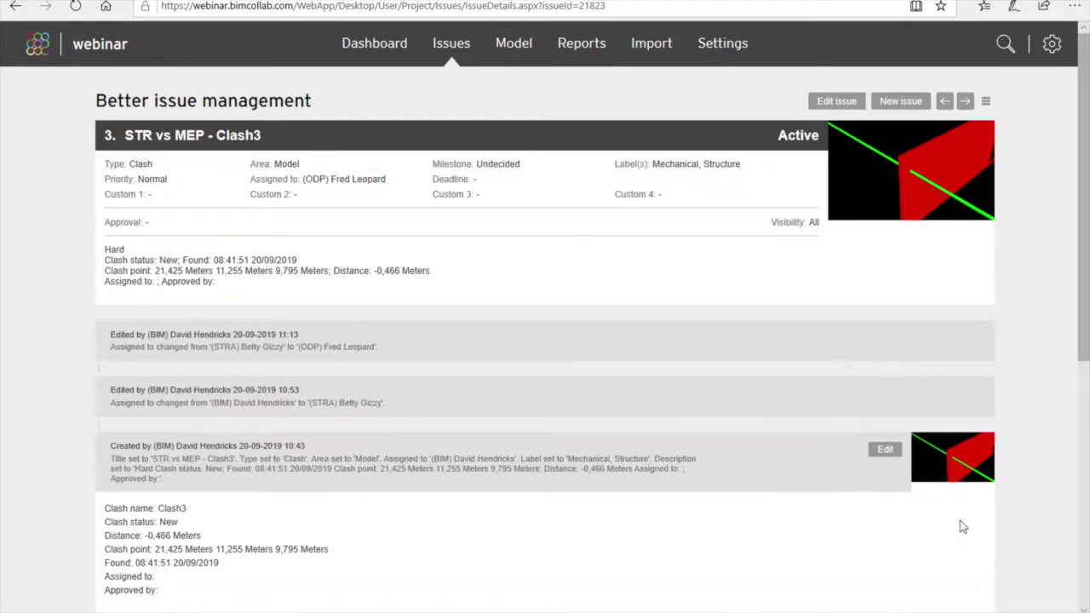
# Step: Step through Clash4 and Clash5, then return to the list of all 203 issues
pyautogui.click(965, 102)
pyautogui.click(966, 102)
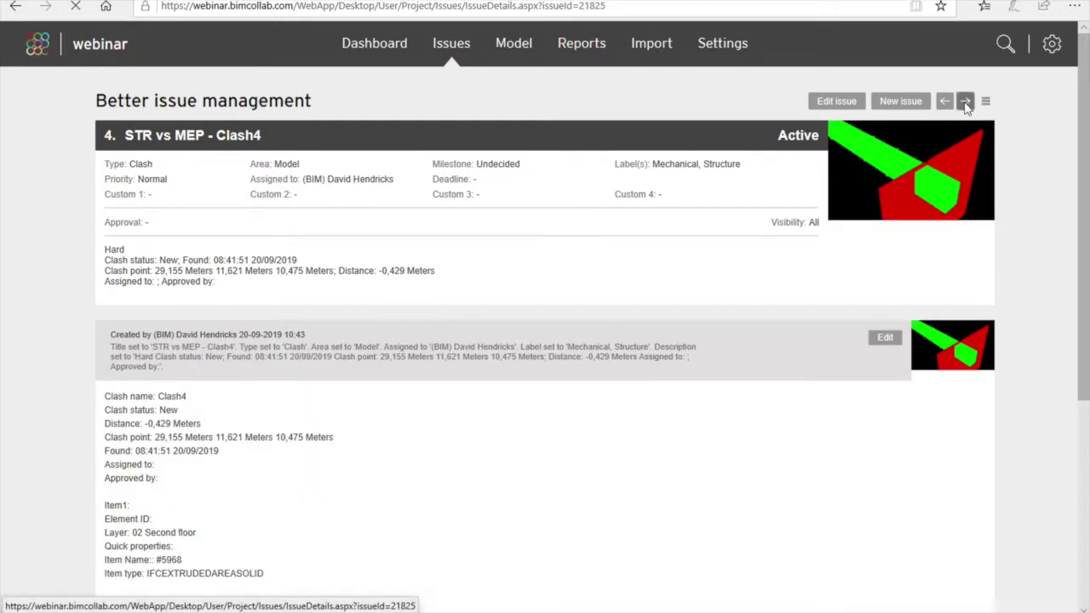
pyautogui.click(450, 51)
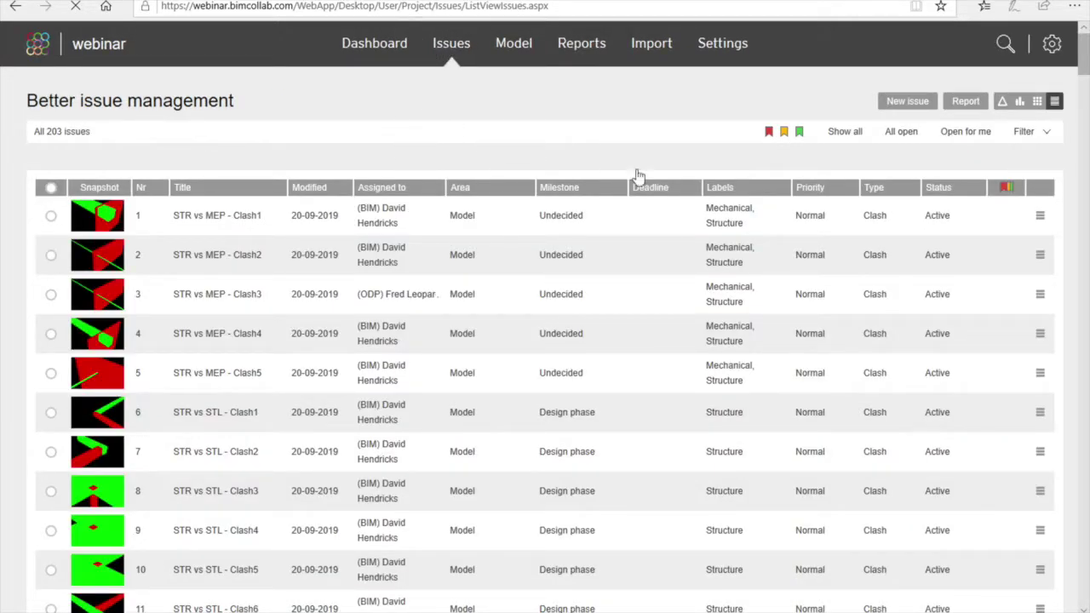
# Step: Tick issues 1, 2 and 3 in the list and open the bulk Edit options
pyautogui.click(1047, 133)
pyautogui.click(1048, 133)
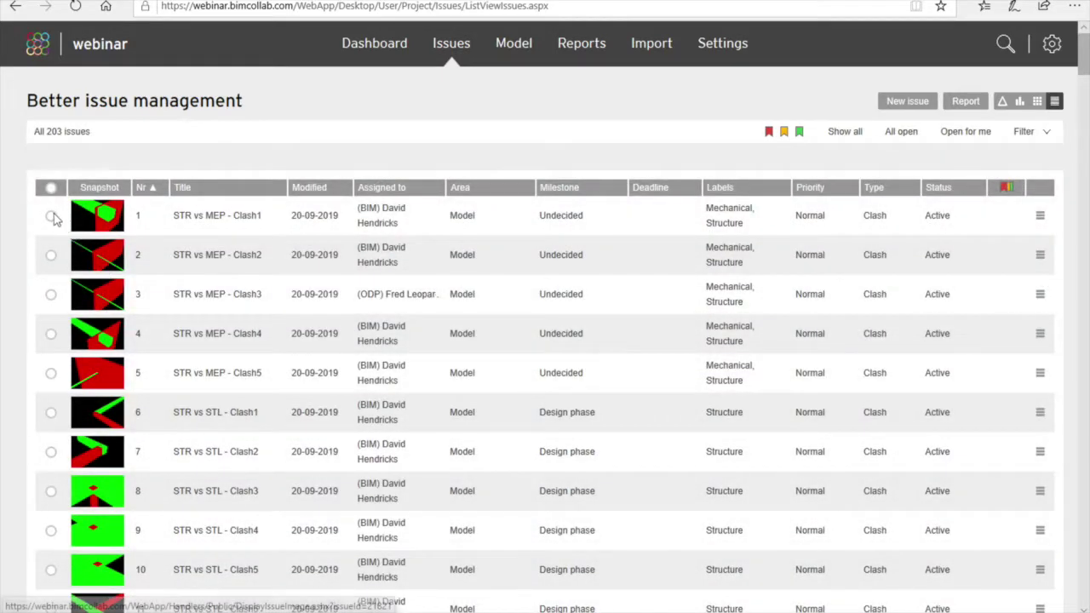
pyautogui.click(51, 216)
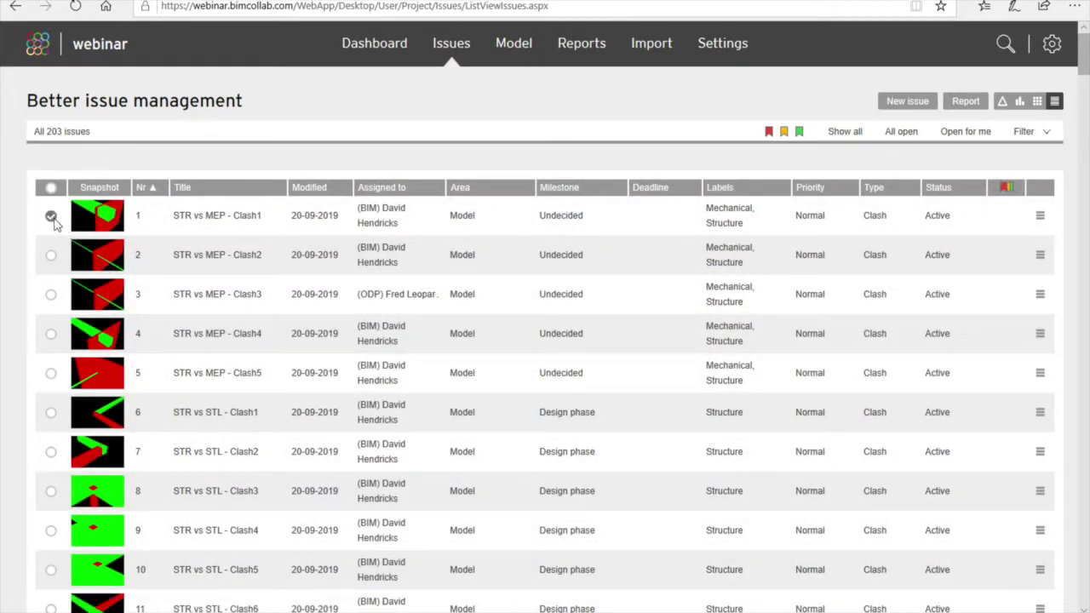
pyautogui.click(51, 256)
pyautogui.click(51, 295)
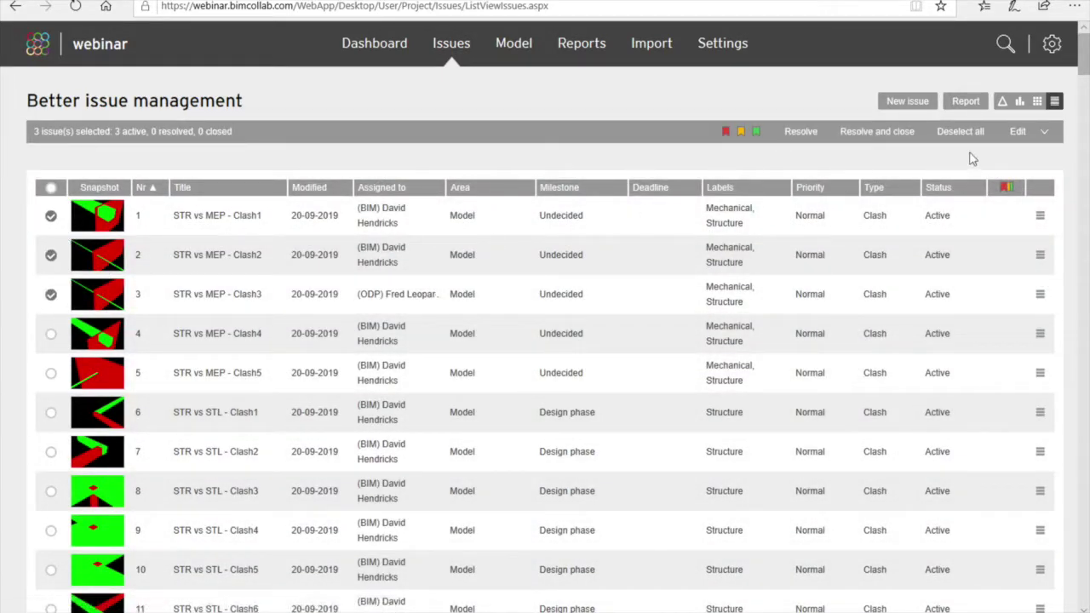
pyautogui.click(1042, 134)
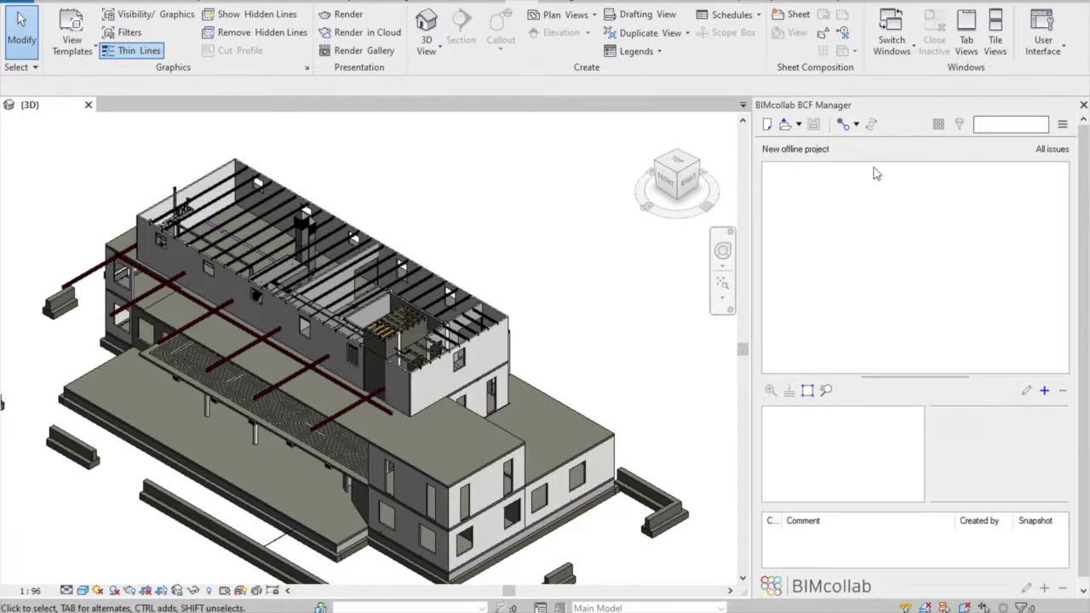
# Step: Connect the BCF Manager to 'webinar - Better issue management' and browse its STR vs MEP and STR vs STL clash issues
pyautogui.click(856, 126)
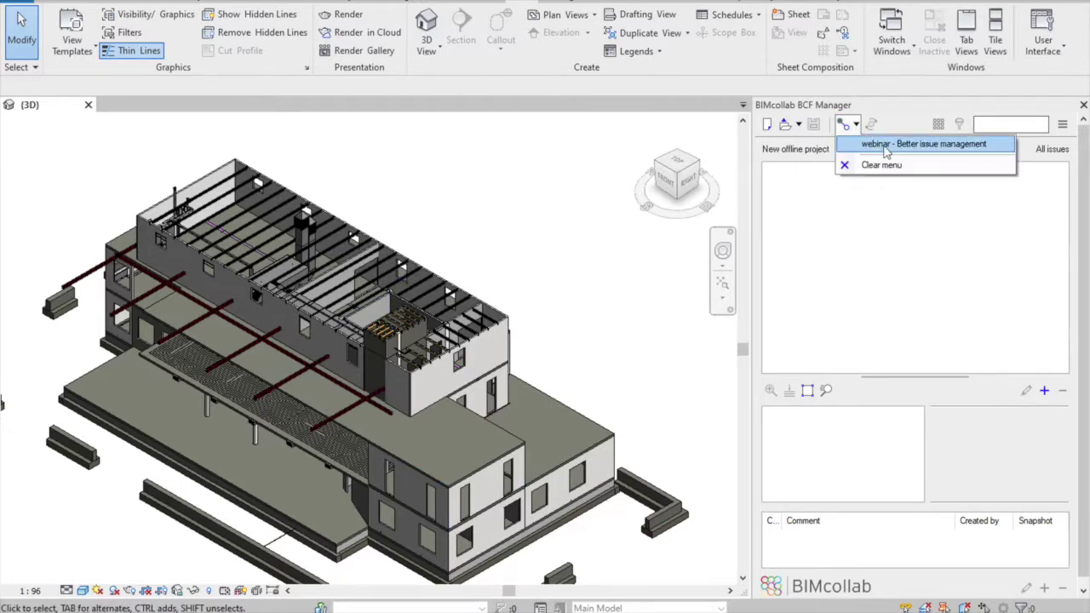
pyautogui.click(886, 142)
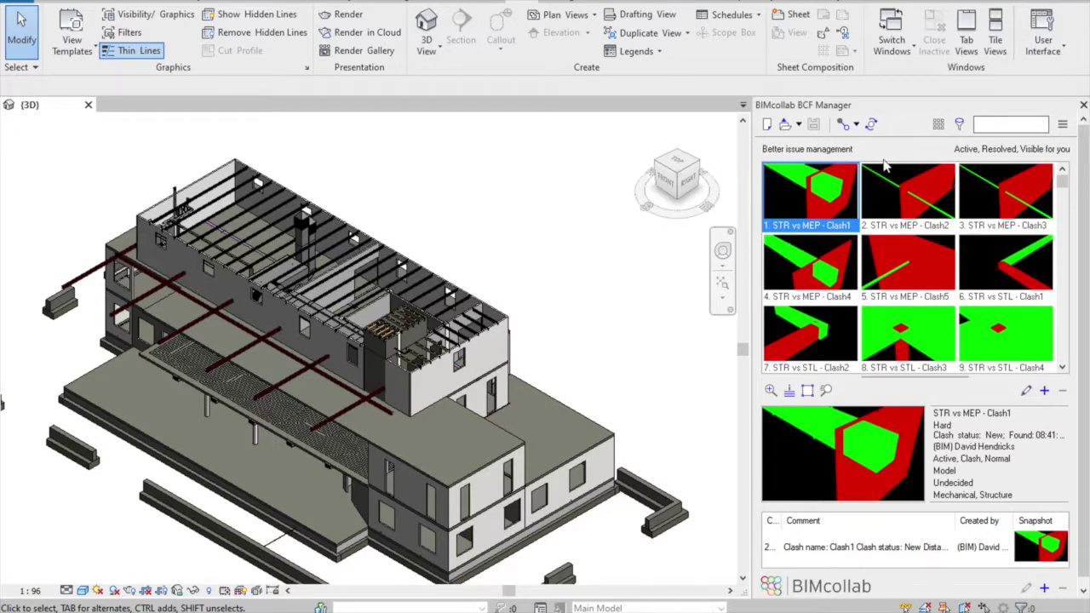
pyautogui.click(906, 191)
pyautogui.click(995, 193)
pyautogui.click(1001, 256)
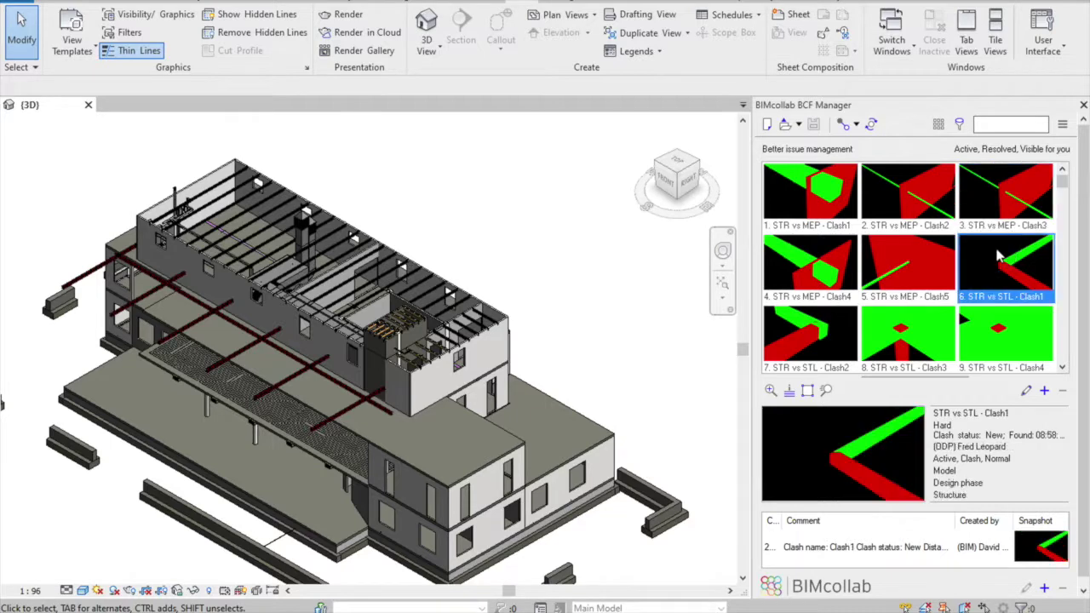
pyautogui.click(913, 267)
pyautogui.click(833, 269)
pyautogui.click(822, 330)
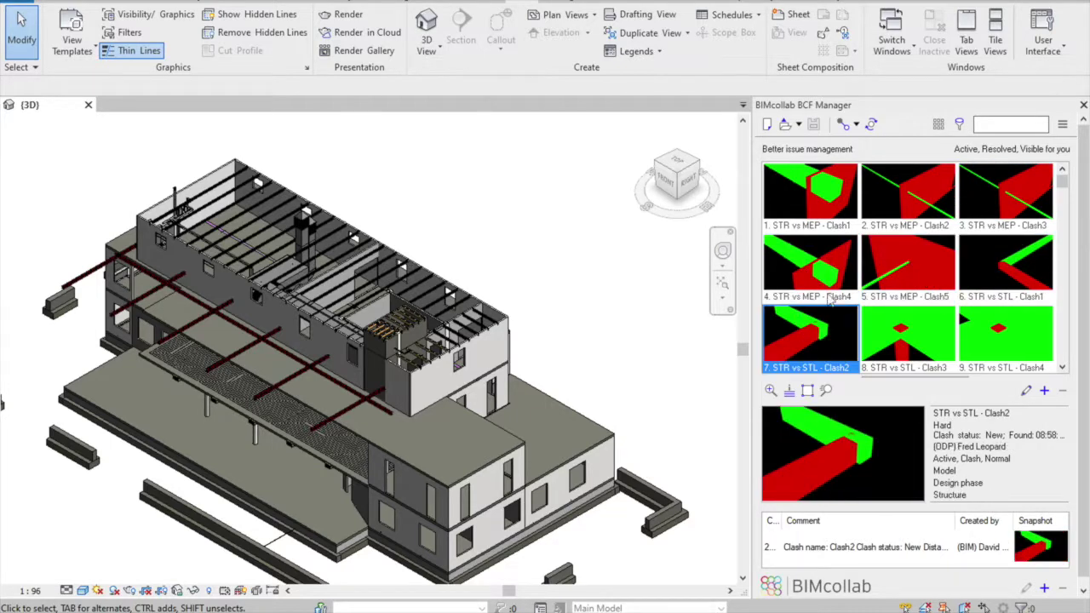
# Step: Open the Issue filter dialog and expand its Assigned to list
pyautogui.click(958, 124)
pyautogui.click(991, 144)
pyautogui.click(583, 226)
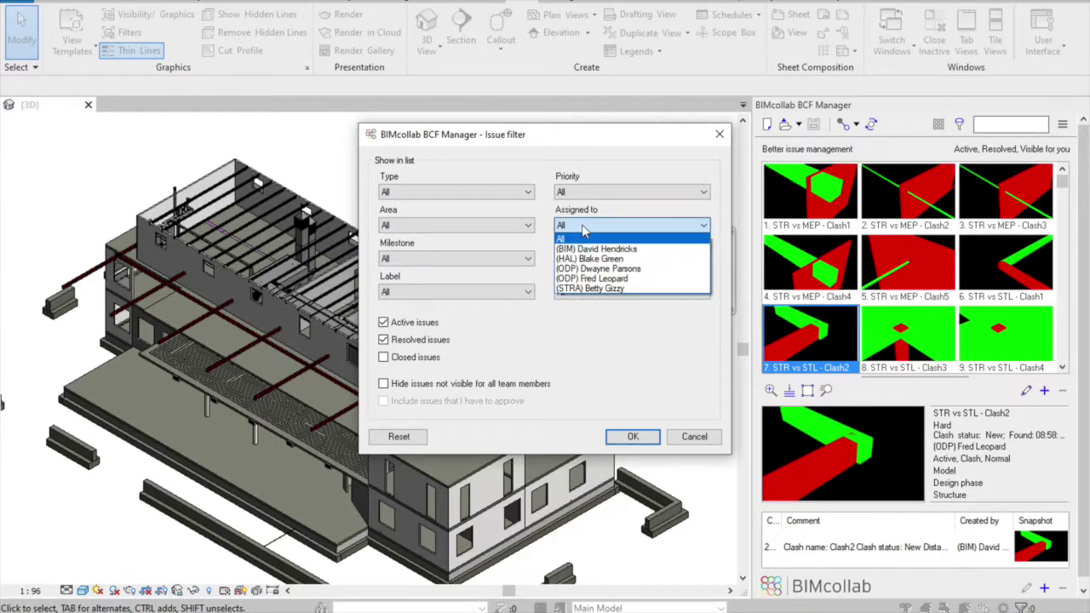
# Step: Filter the issues to a single assignee and view the STR vs MEP - Clash2 issue
pyautogui.click(596, 248)
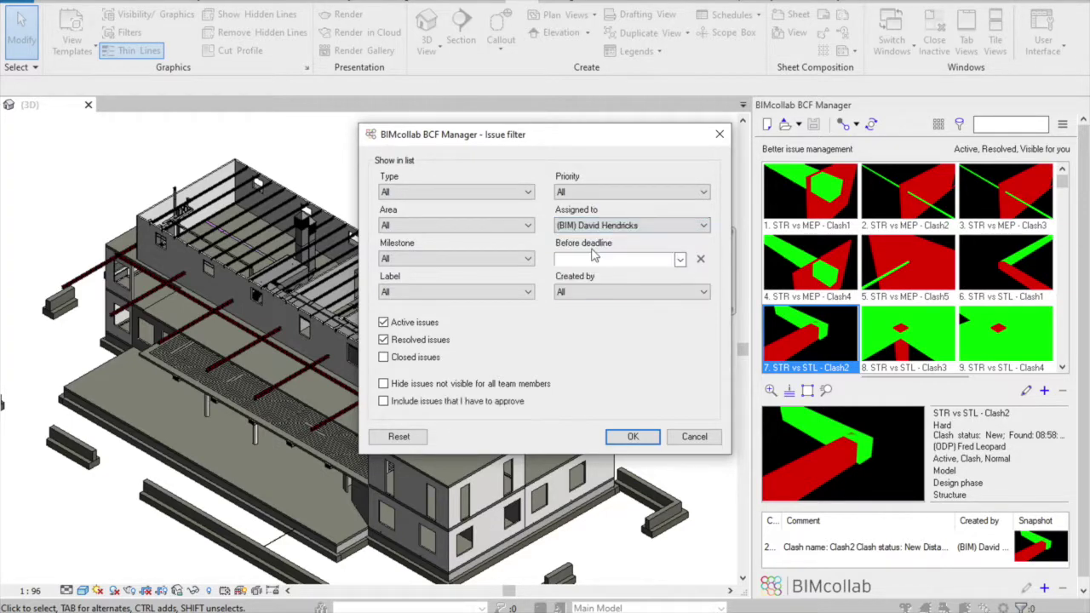
pyautogui.click(633, 436)
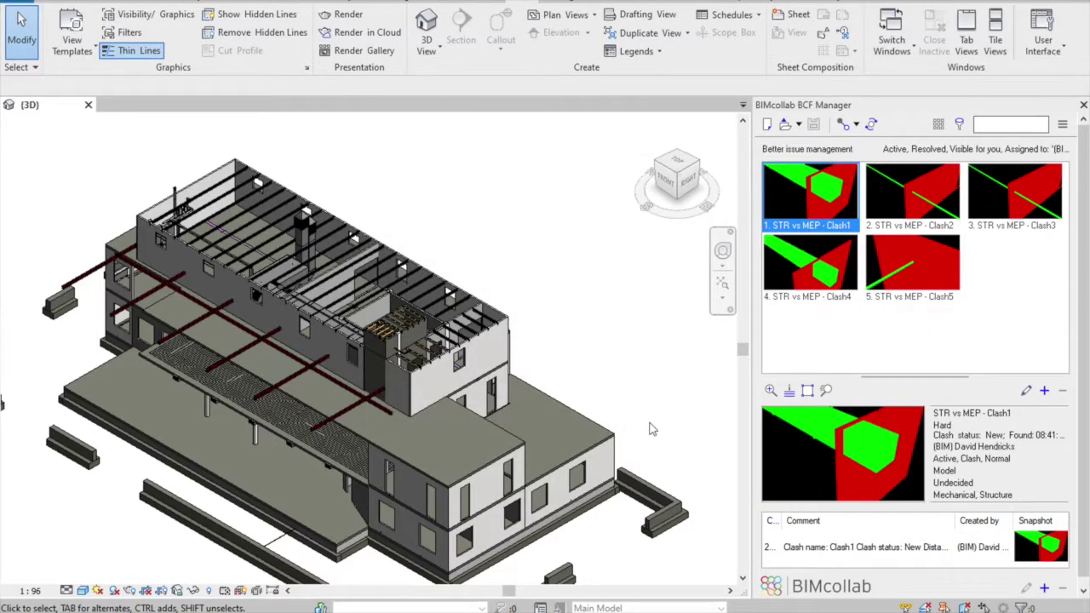
pyautogui.click(905, 197)
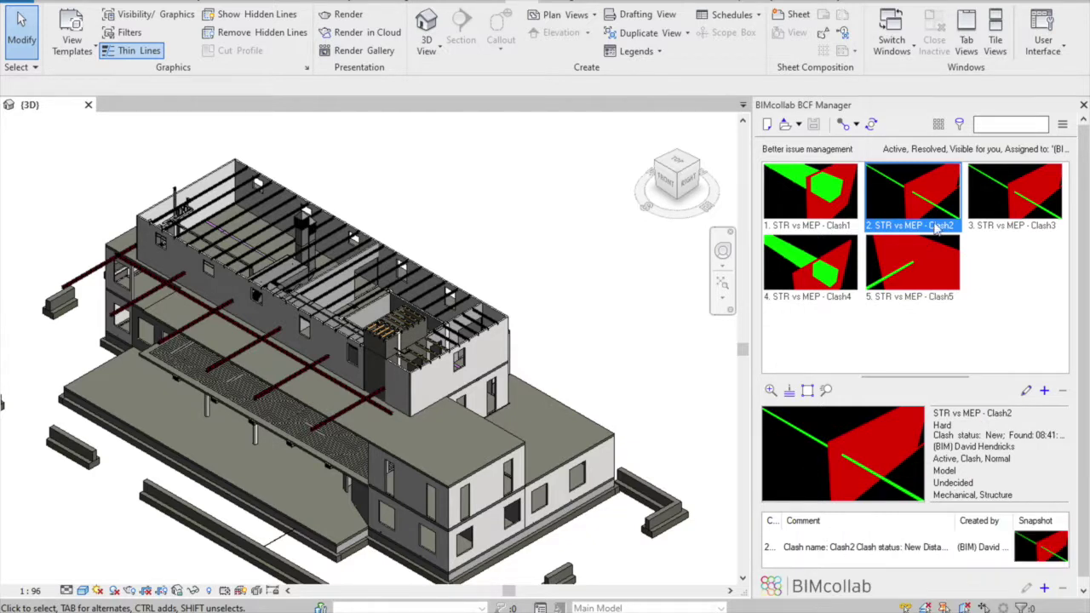
# Step: Show the STR vs MEP - Clash1 viewpoint inside a tight section box, seen from a corner angle
pyautogui.click(822, 204)
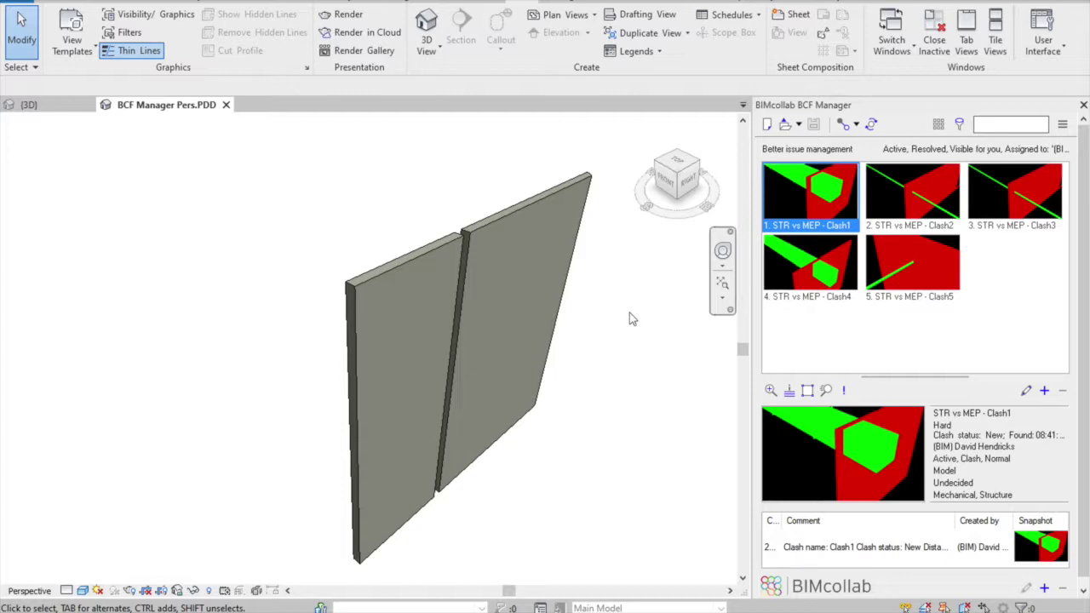
pyautogui.click(807, 391)
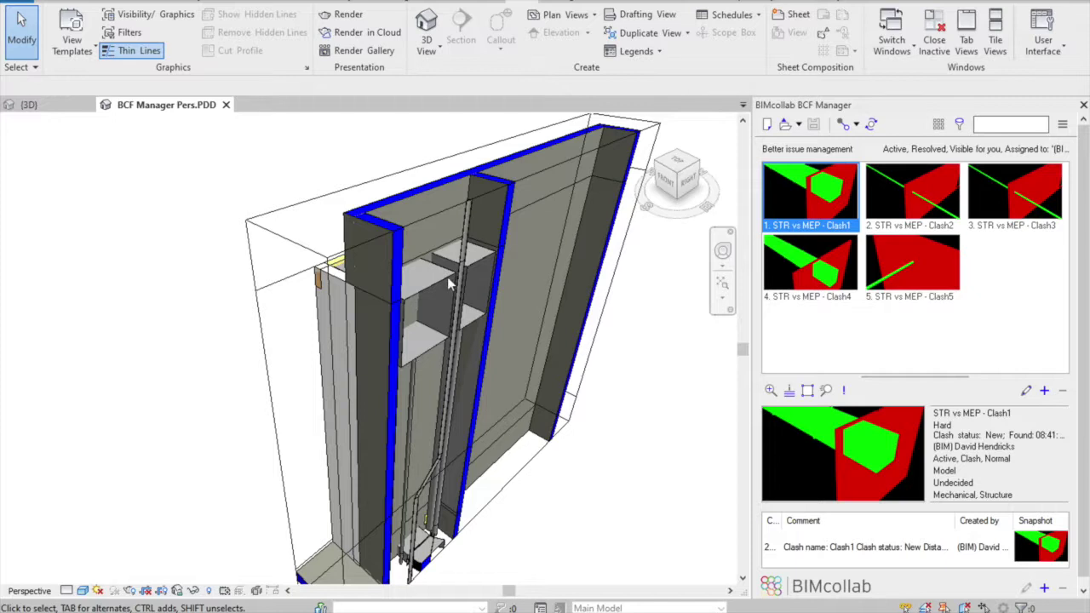
pyautogui.click(677, 173)
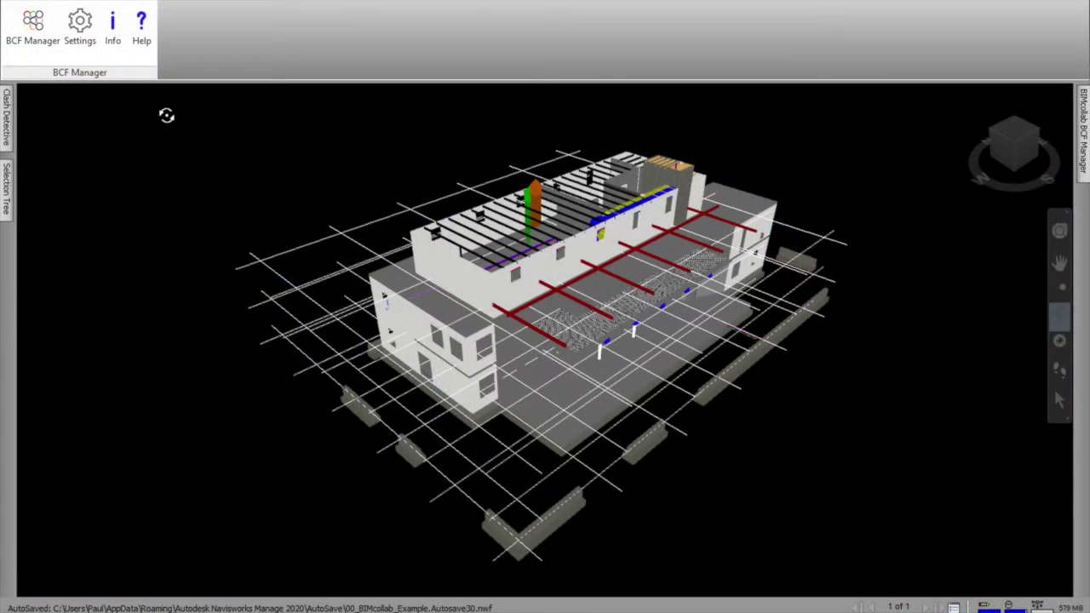
# Step: Review the STR vs STL clash results in Clash Detective, then show the BIMcollab issue list
pyautogui.click(11, 124)
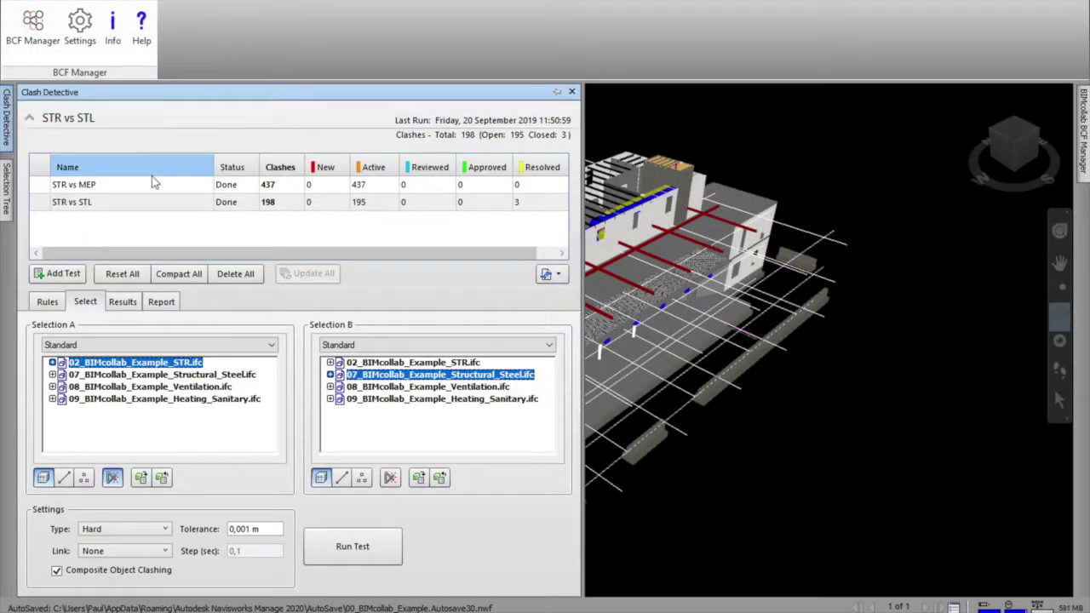
pyautogui.click(129, 304)
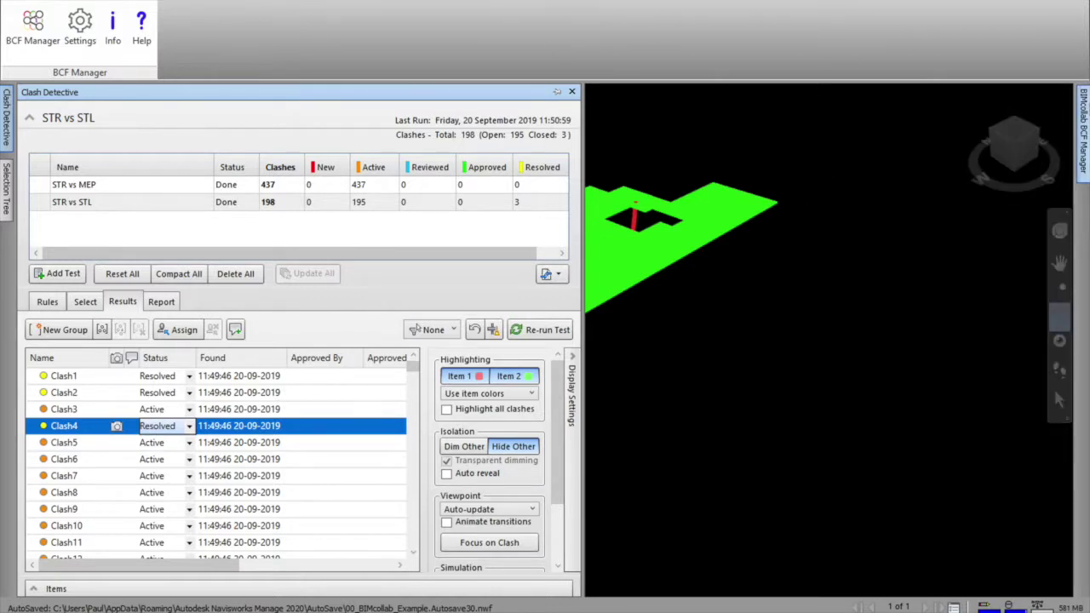
pyautogui.click(1084, 111)
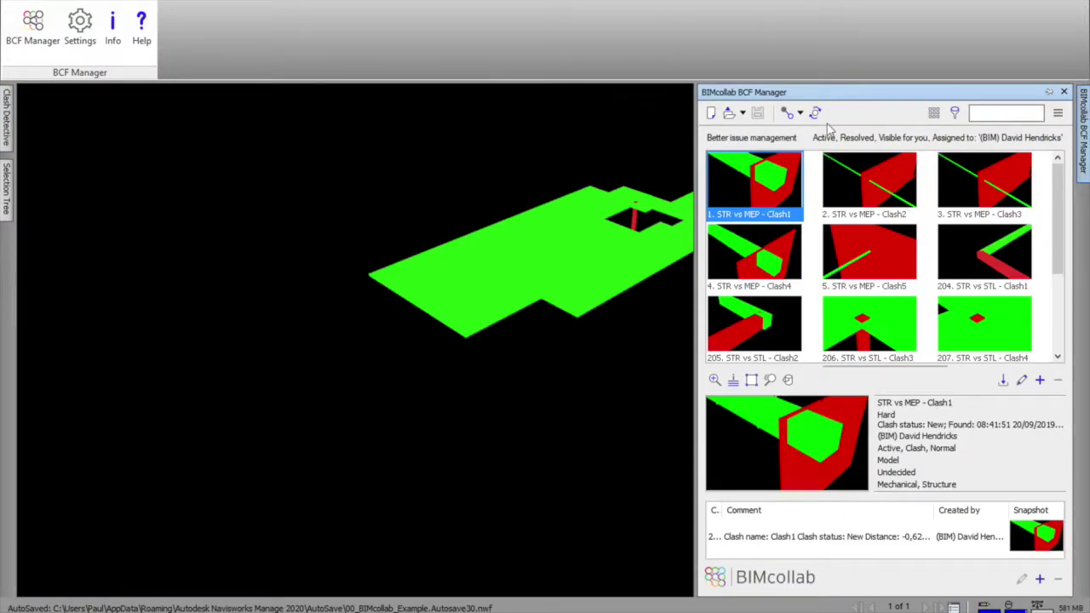
# Step: Update BIMcollab issues from the STR vs MEP and STR vs STL tests, without creating issues for new clashes
pyautogui.click(1002, 381)
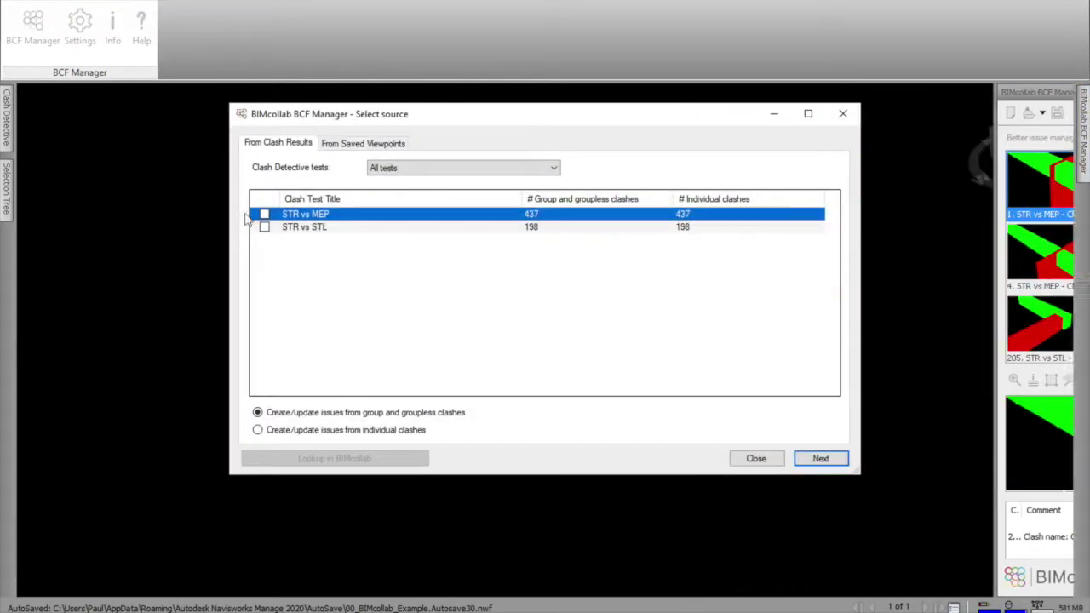
pyautogui.click(265, 214)
pyautogui.click(264, 226)
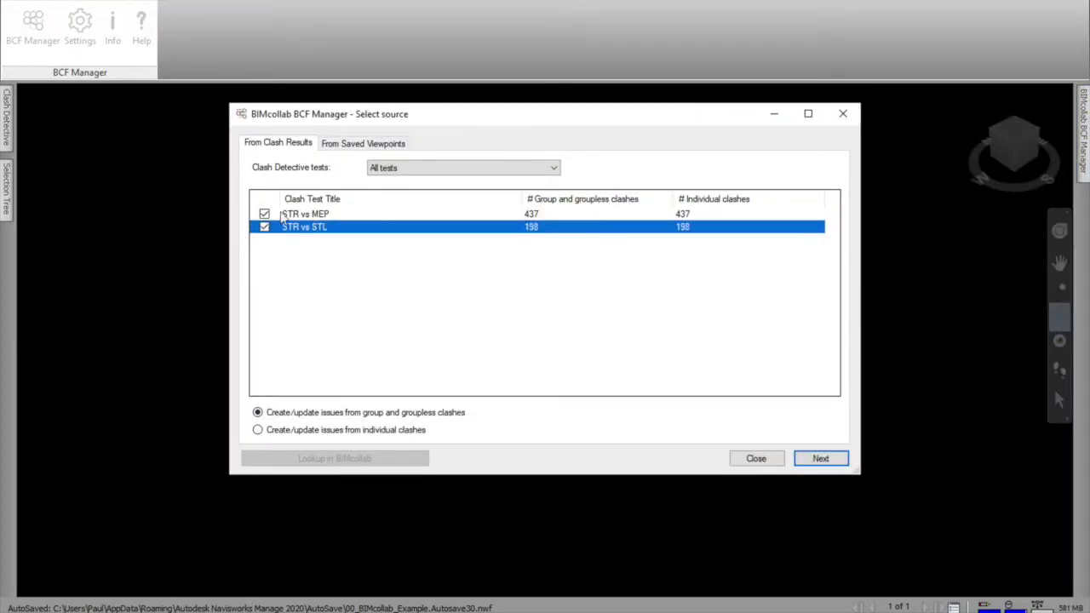
pyautogui.click(820, 458)
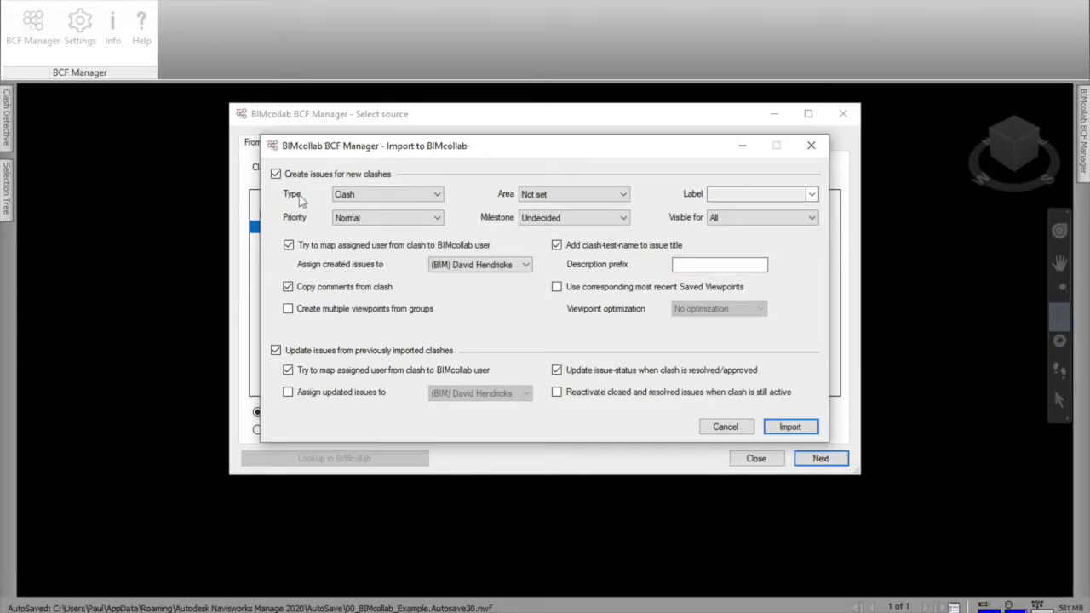
pyautogui.click(275, 175)
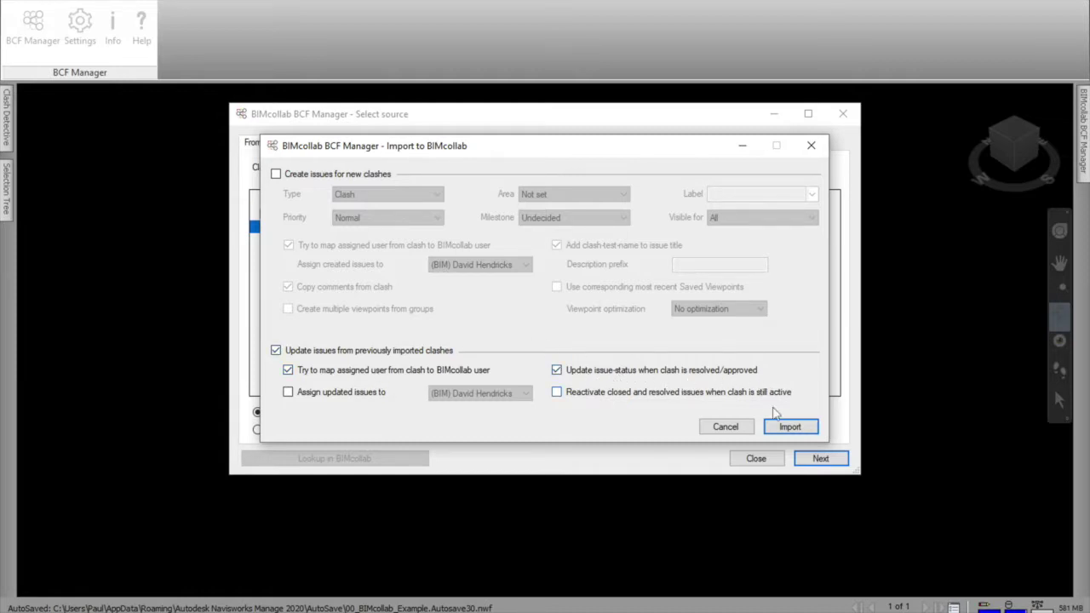
pyautogui.click(800, 430)
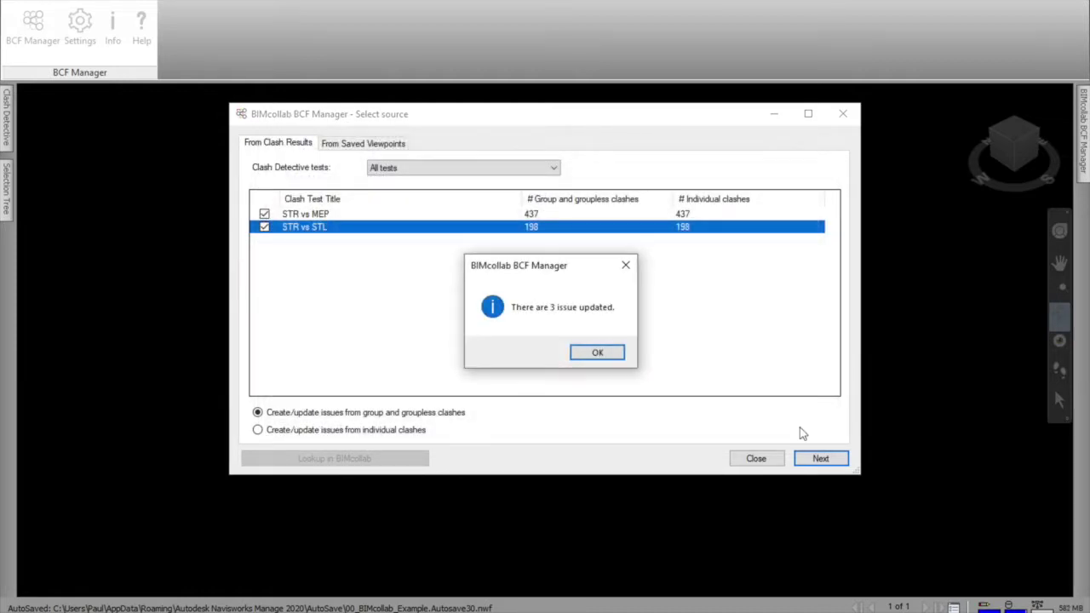